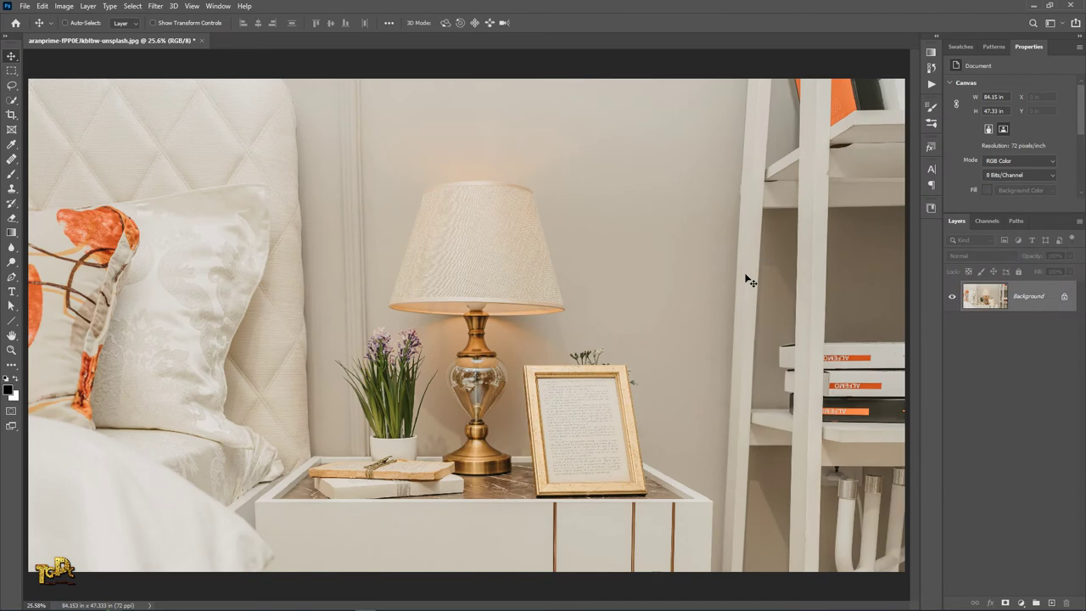
Check the Image Size settings and accept them unchanged.
click(64, 6)
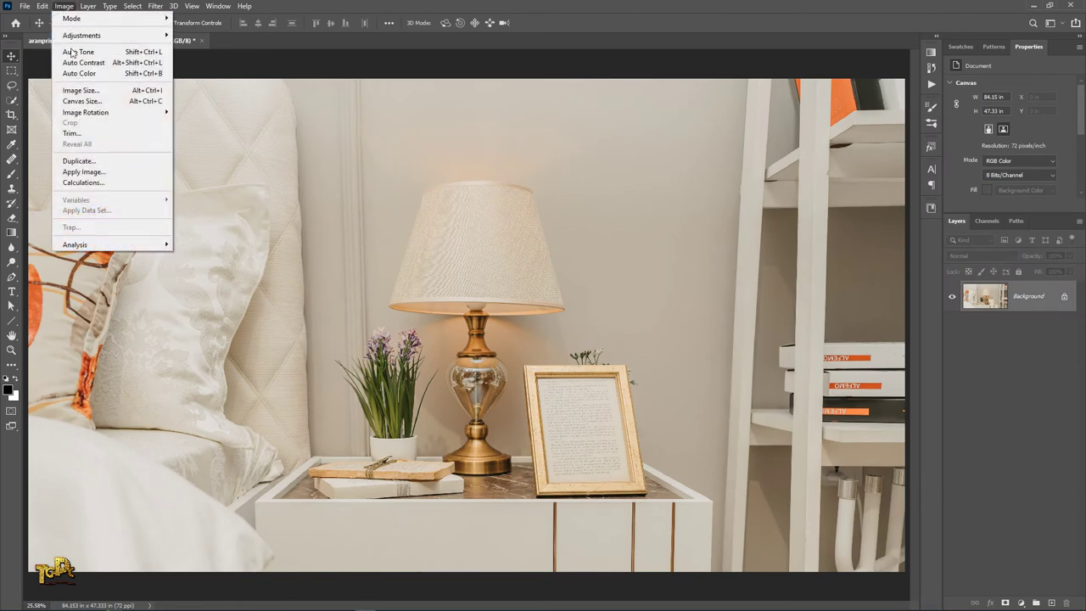
click(81, 91)
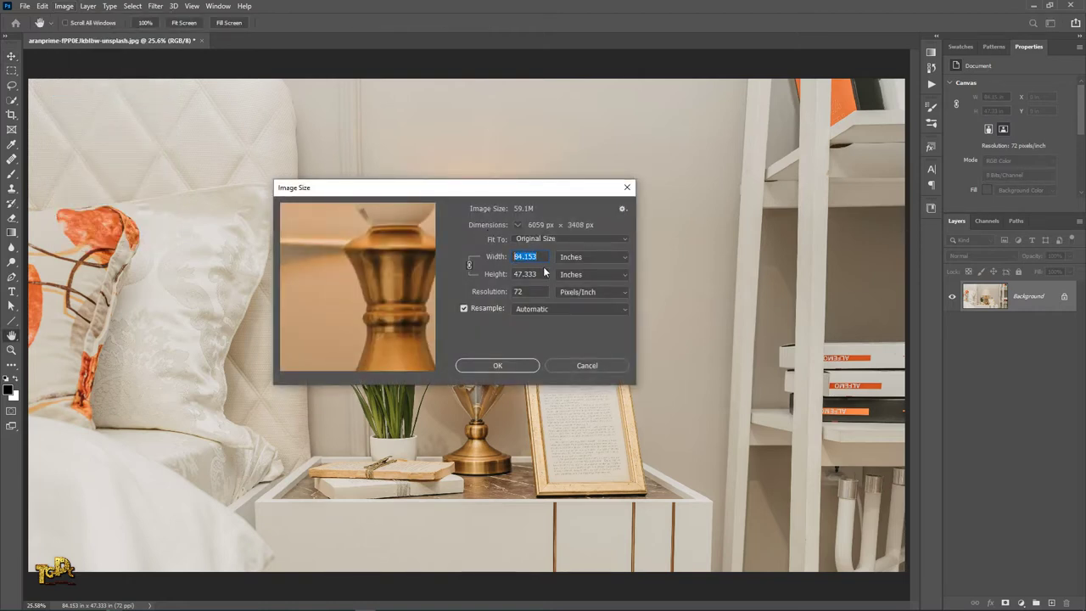
key(Tab)
key(Tab)
click(498, 366)
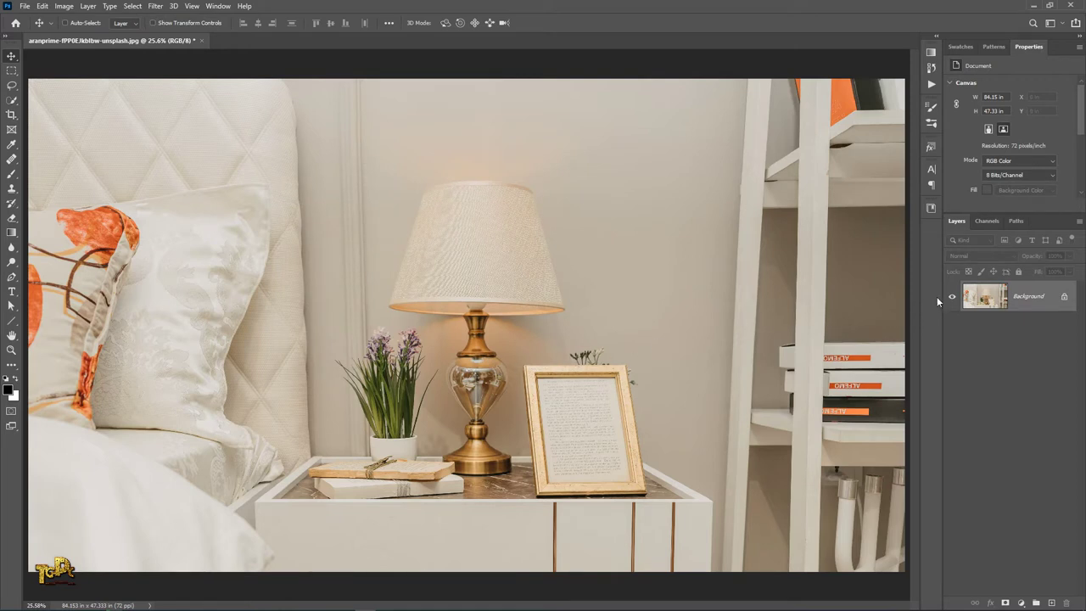
Stack Multiply-blended copies of the background photo and select all layers down to Background.
key(ctrl+j)
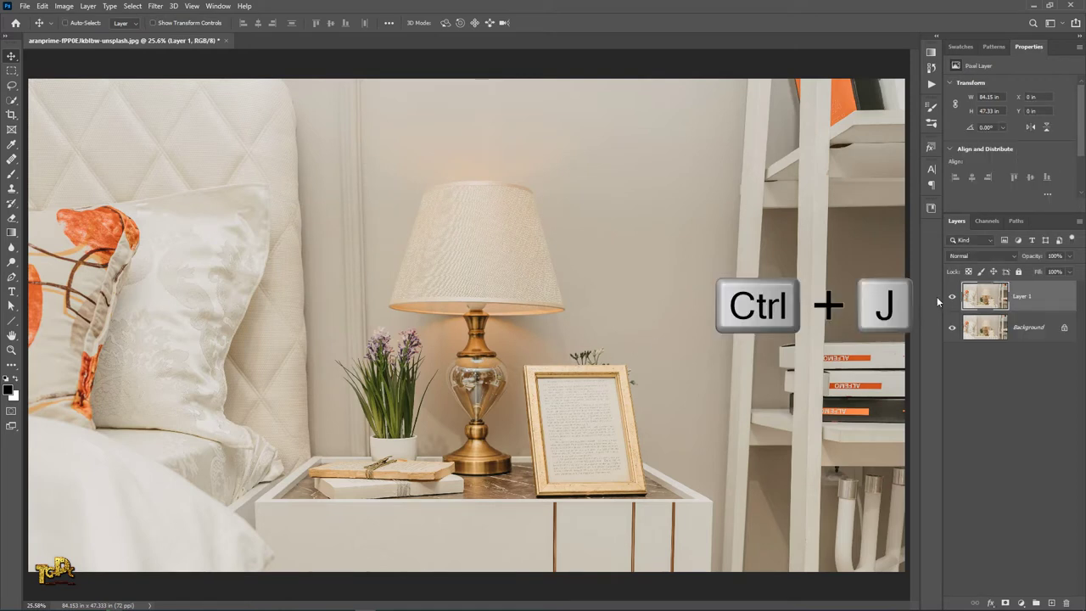
click(974, 256)
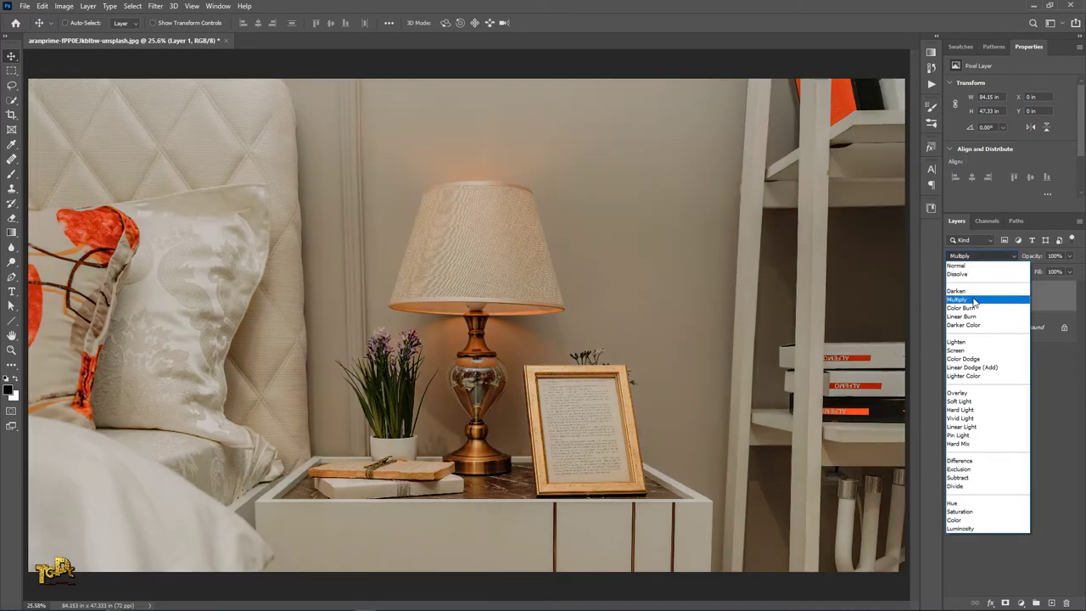
click(974, 301)
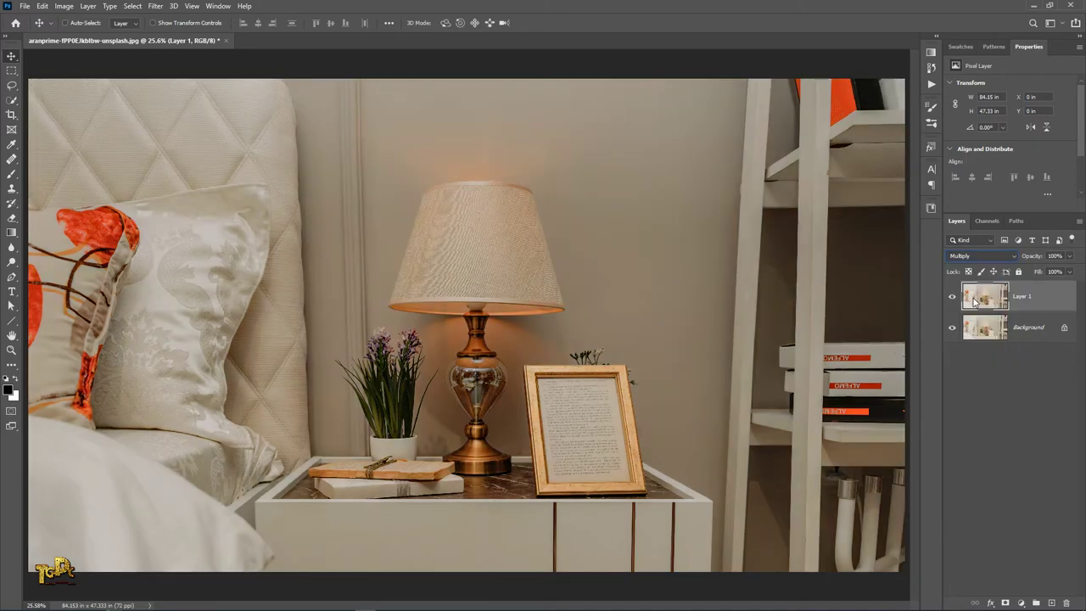
key(ctrl+j)
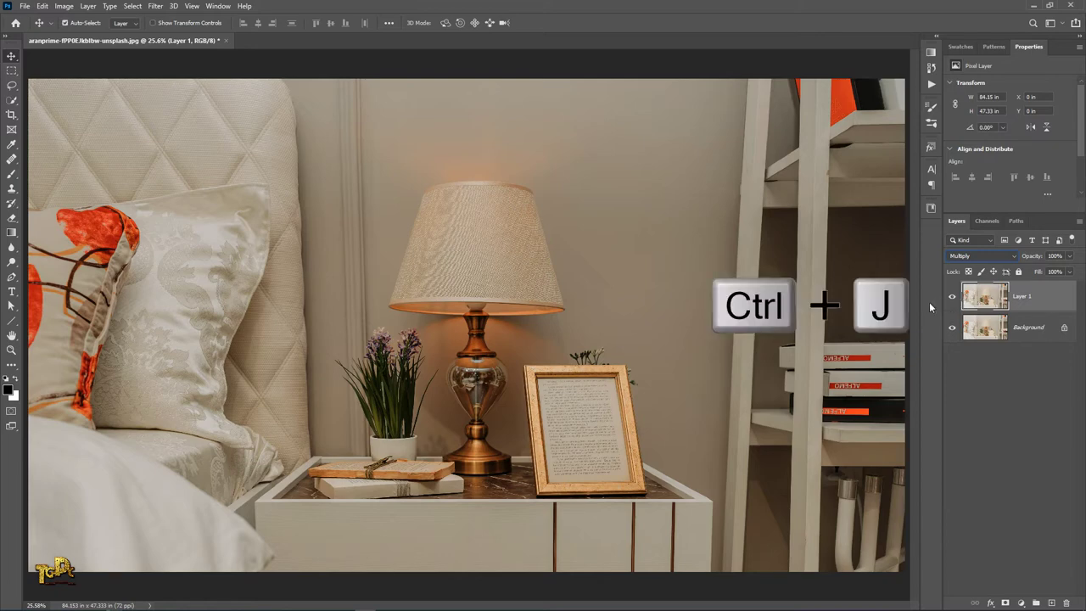
key(ctrl+j)
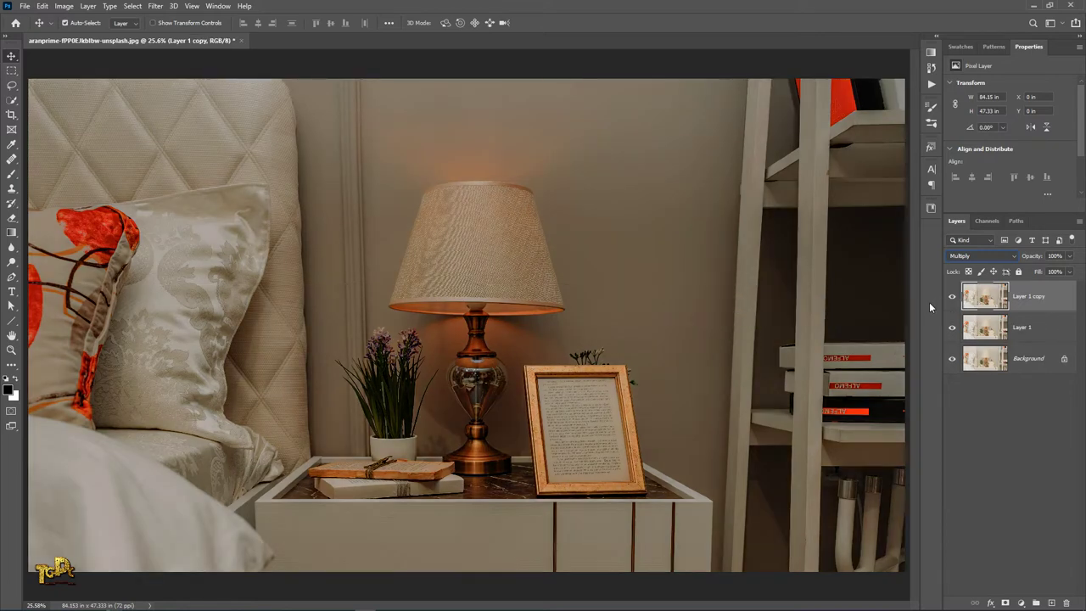
key(ctrl+j)
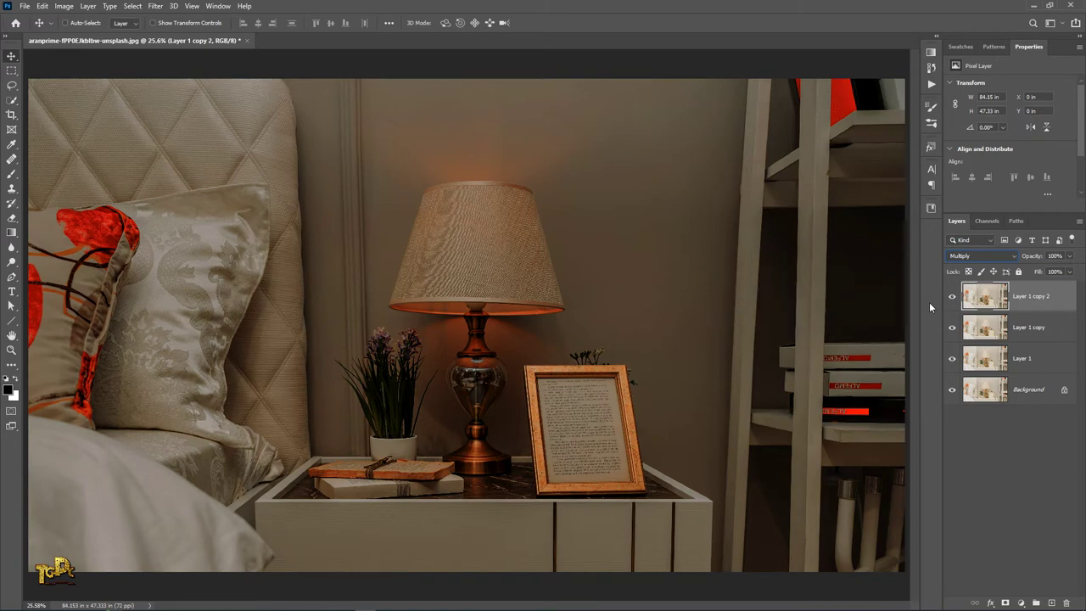
key(shift)
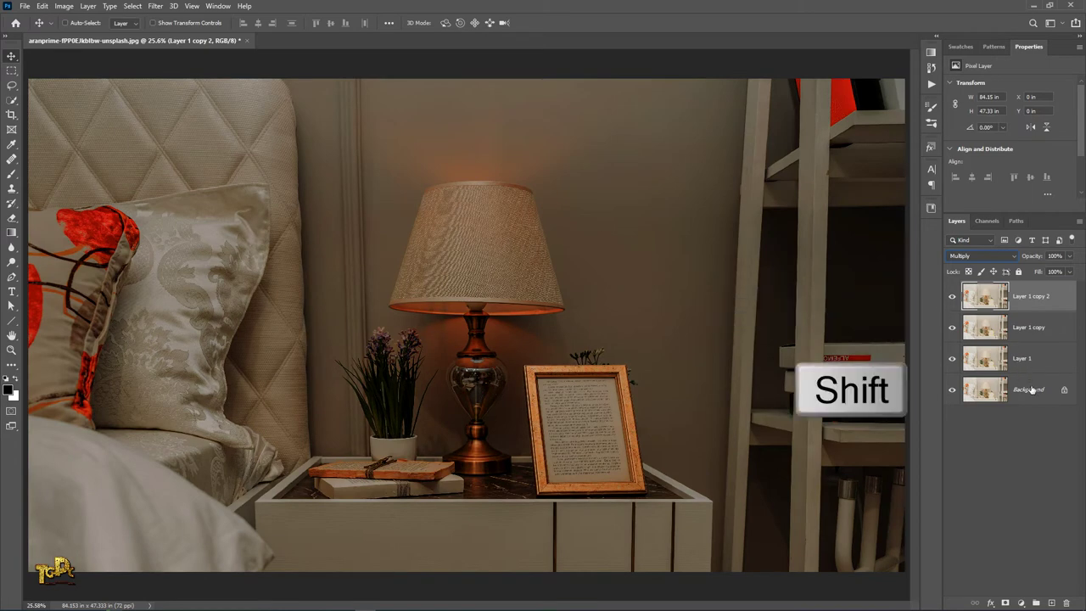
shift+click(1031, 390)
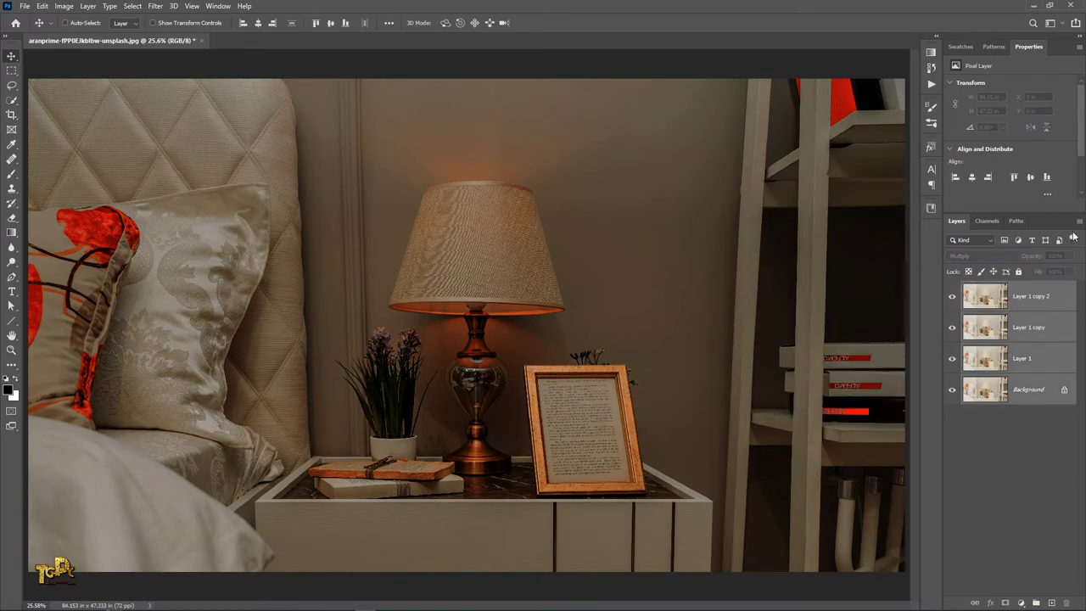
Convert the selected copies and Background into one smart object from the Layers panel menu.
click(1078, 221)
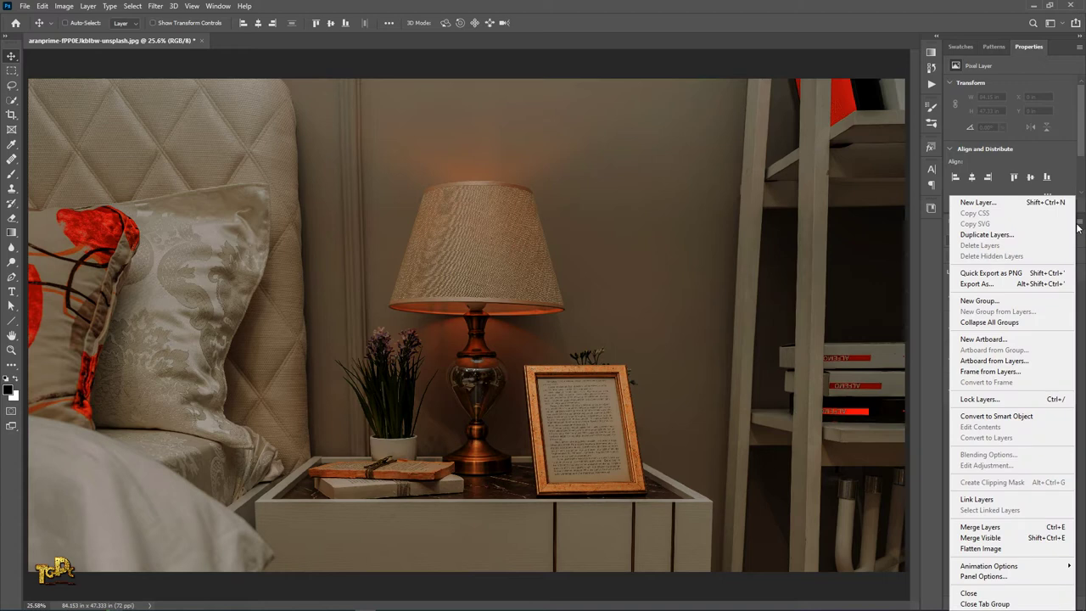
click(1033, 416)
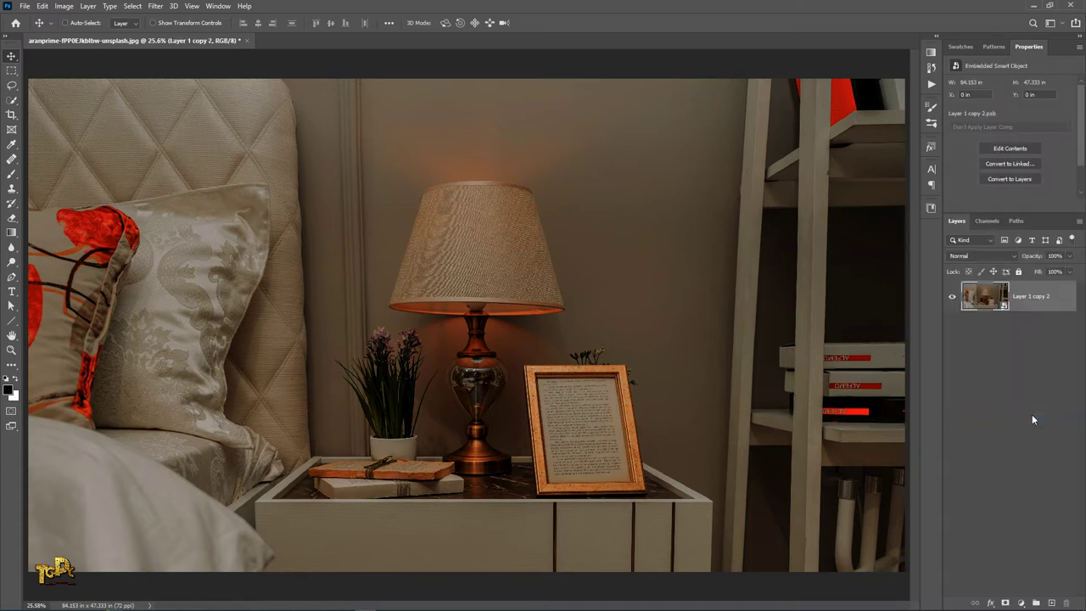
Add a new empty layer and set a 1700 px, 0% hardness Brush at 100% opacity and flow.
click(1051, 601)
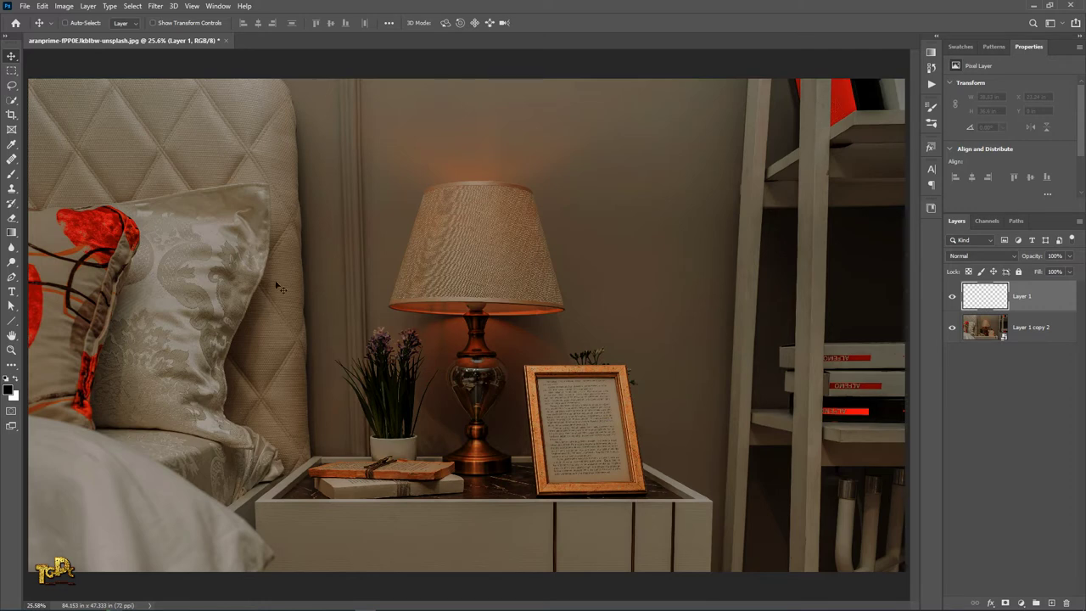
click(13, 177)
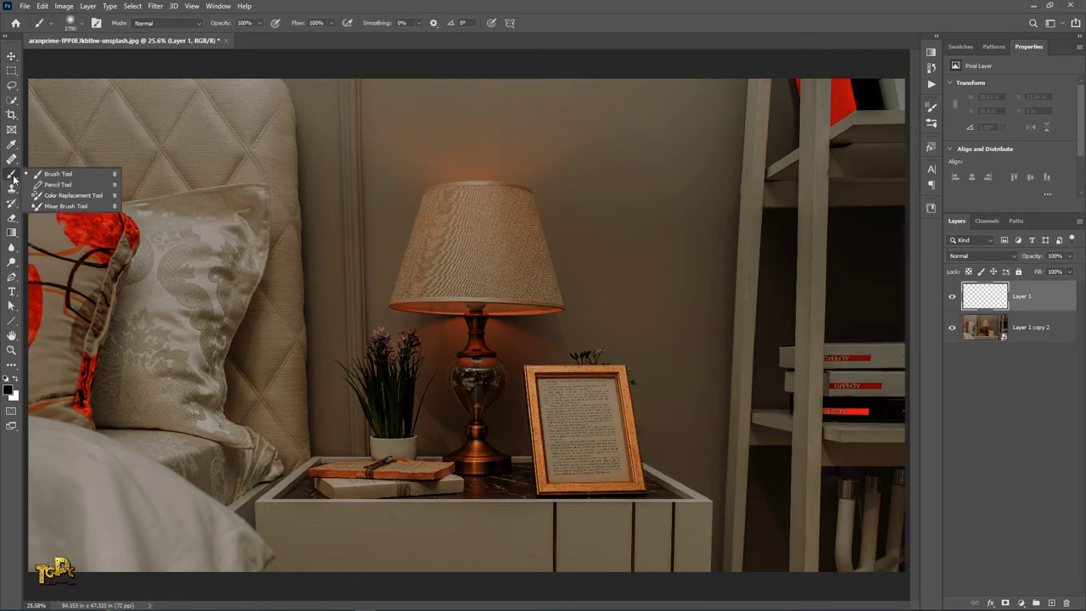
click(57, 174)
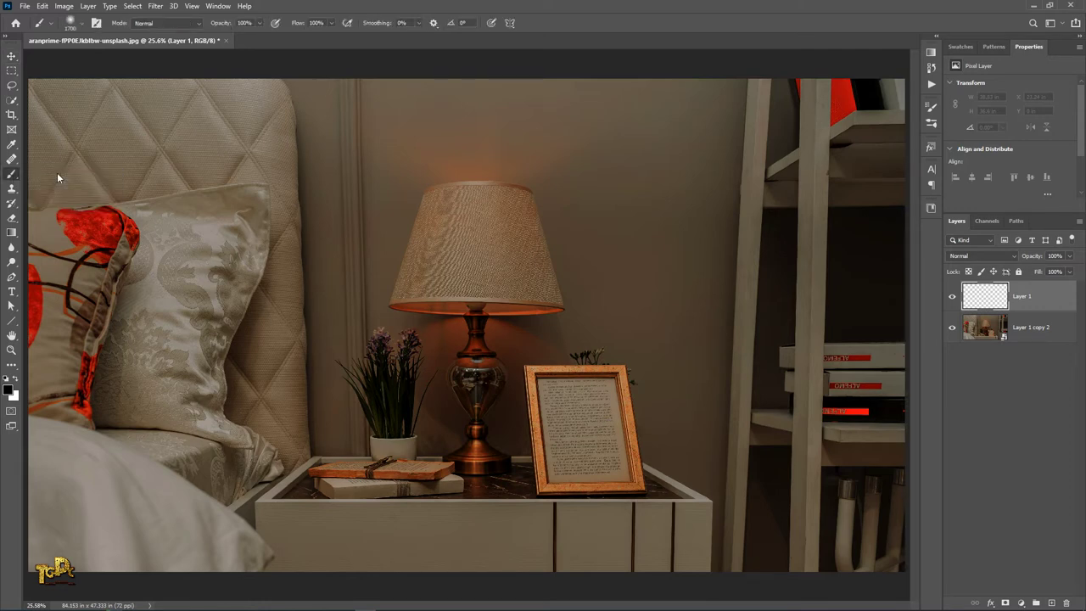
click(83, 24)
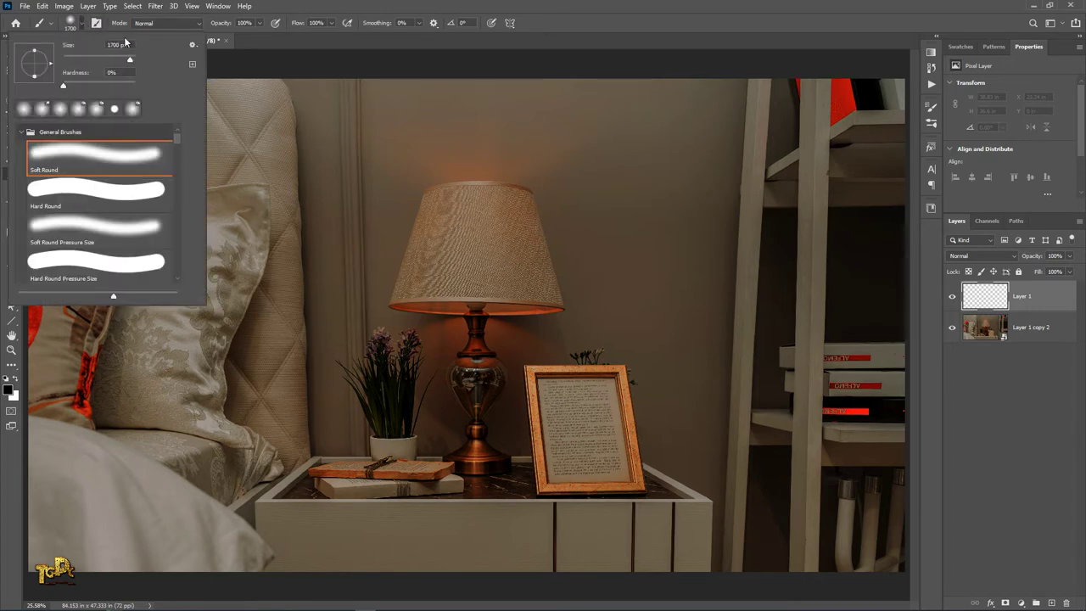
click(119, 44)
click(113, 72)
click(254, 25)
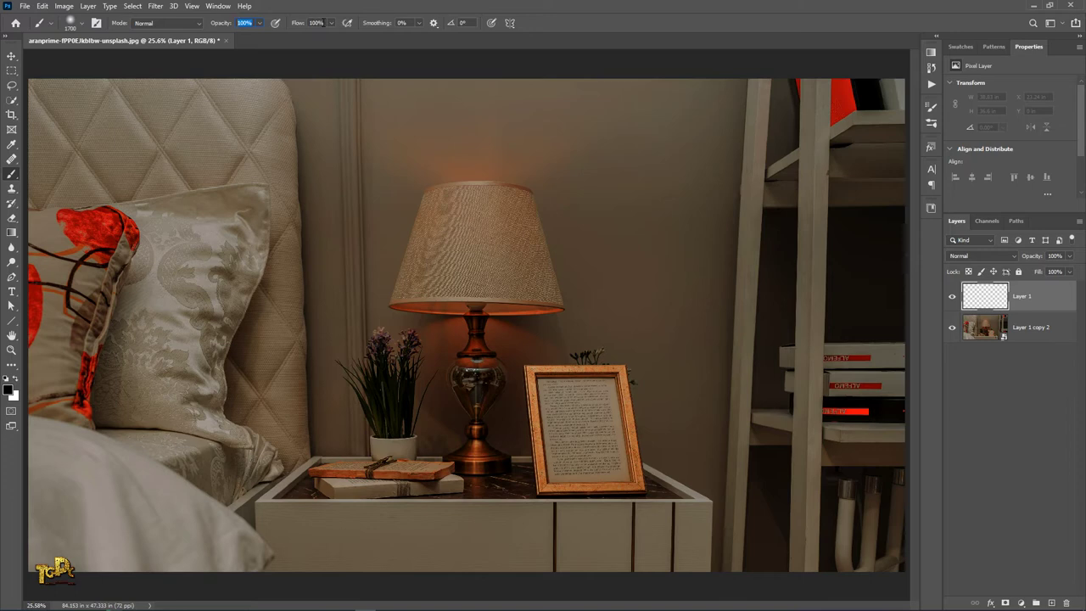
click(322, 23)
Paint a soft white glow over the lamp shade.
click(16, 381)
click(479, 252)
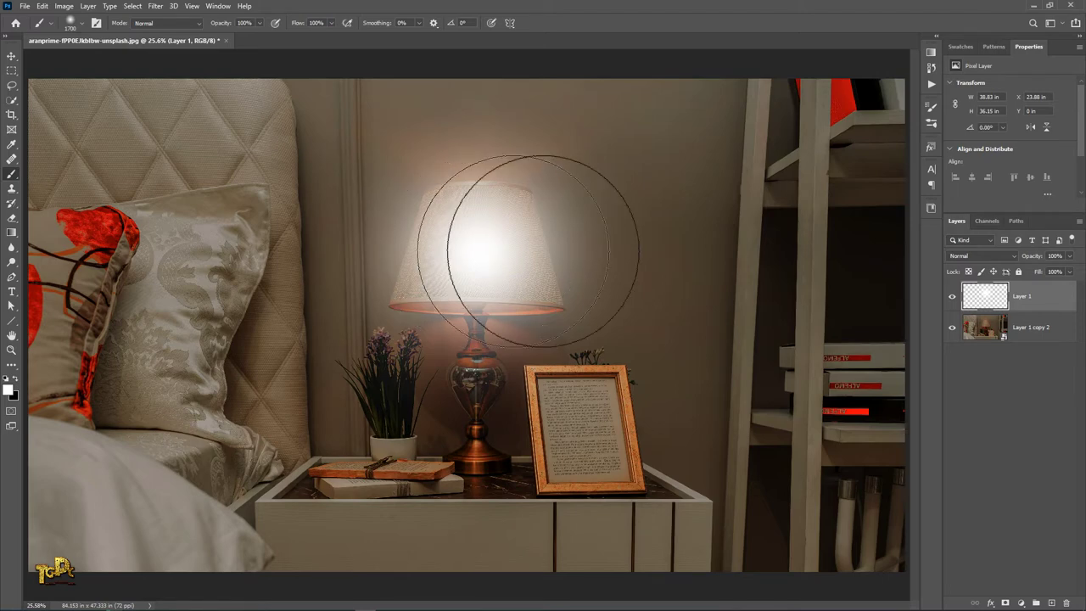
click(970, 258)
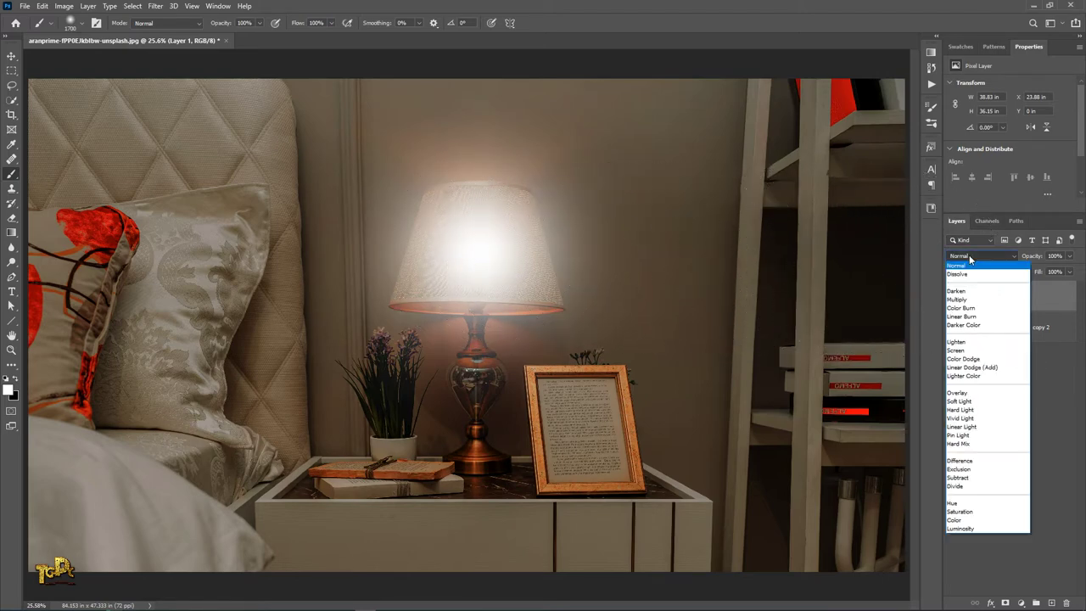
Set the glow to Overlay, duplicate it at 72% opacity, and add an empty Layer 2.
click(975, 395)
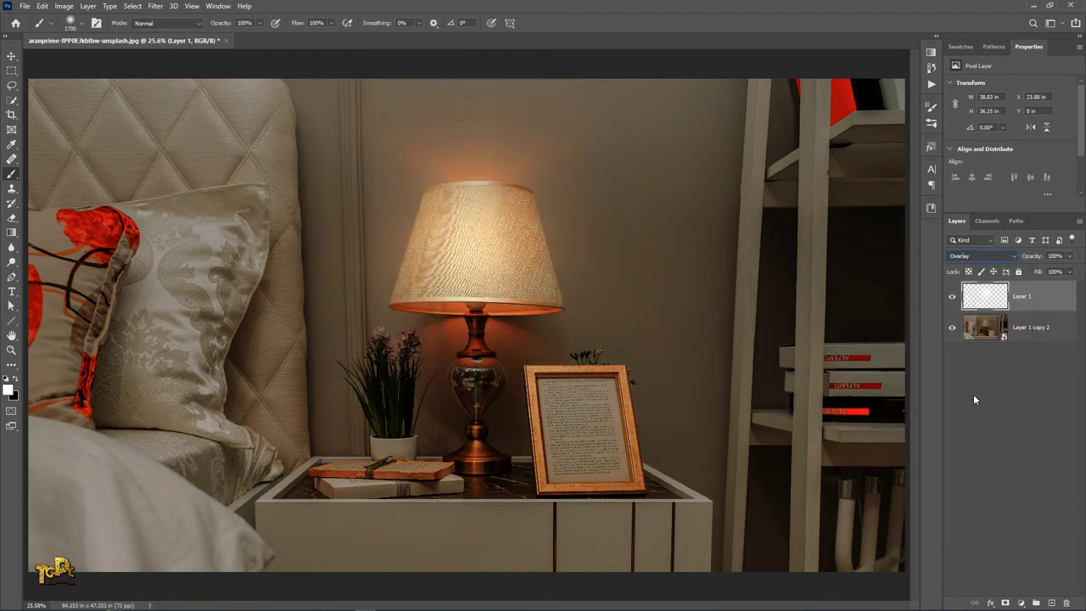
key(ctrl+j)
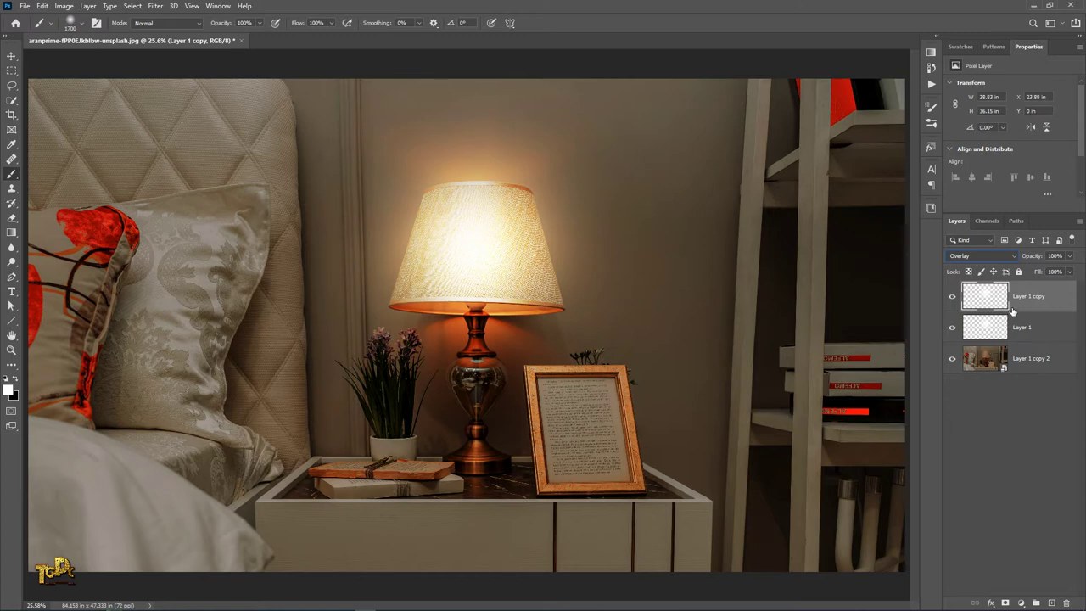
drag(1037, 259, 1024, 260)
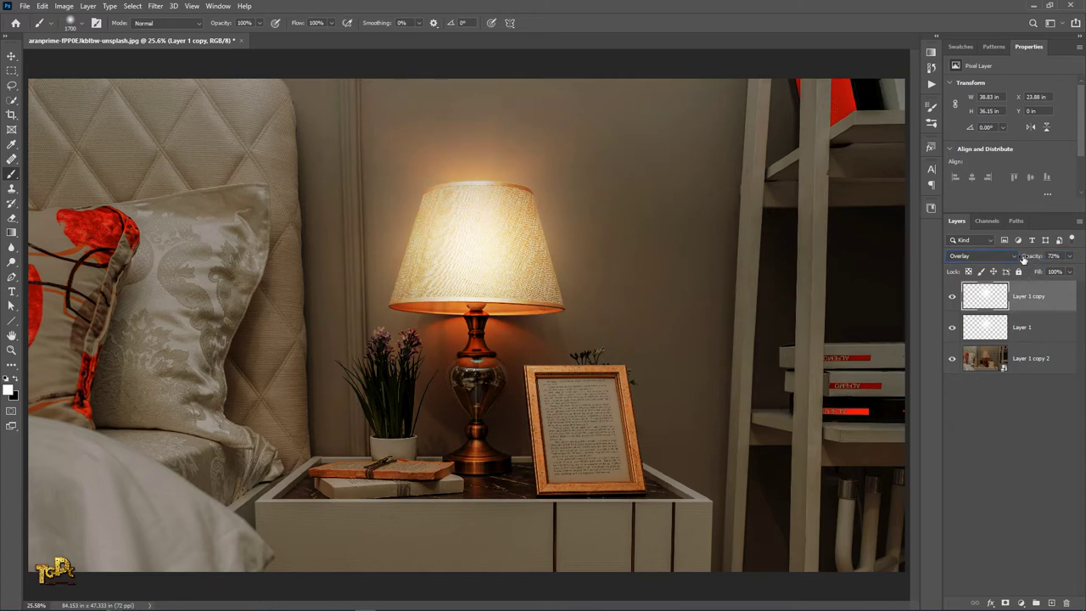
click(1051, 602)
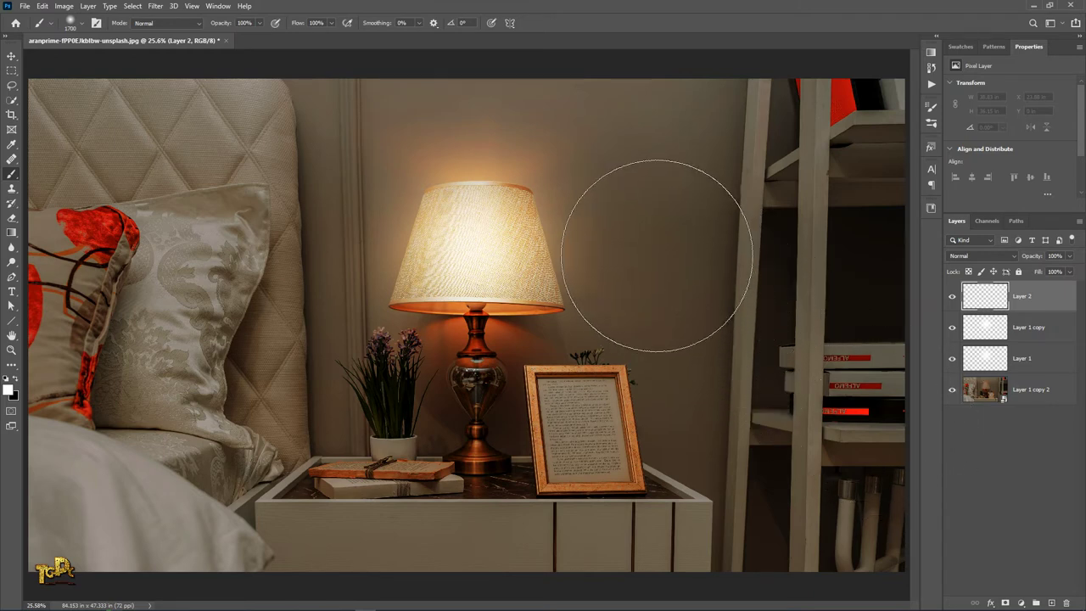
Paint a white dab right of the lamp and warp it into a curved light patch.
click(656, 254)
key(ctrl+t)
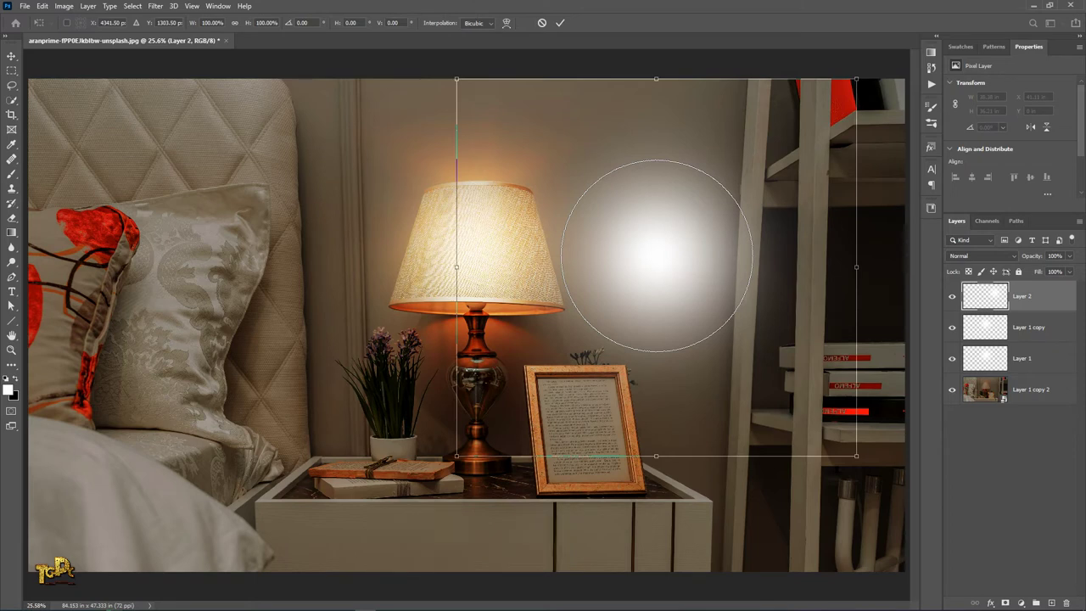
right_click(656, 254)
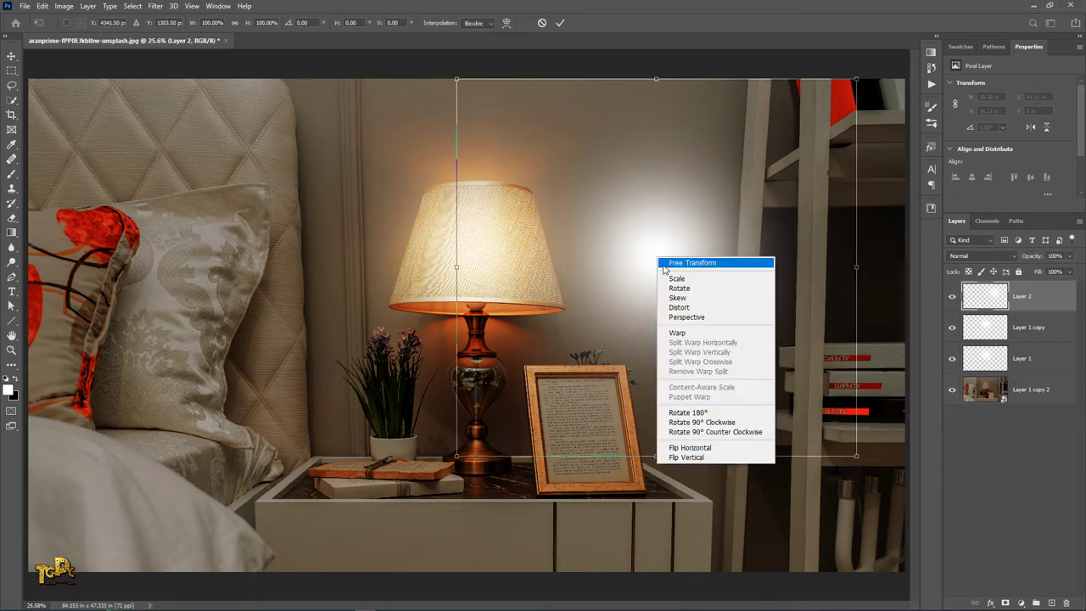
click(689, 334)
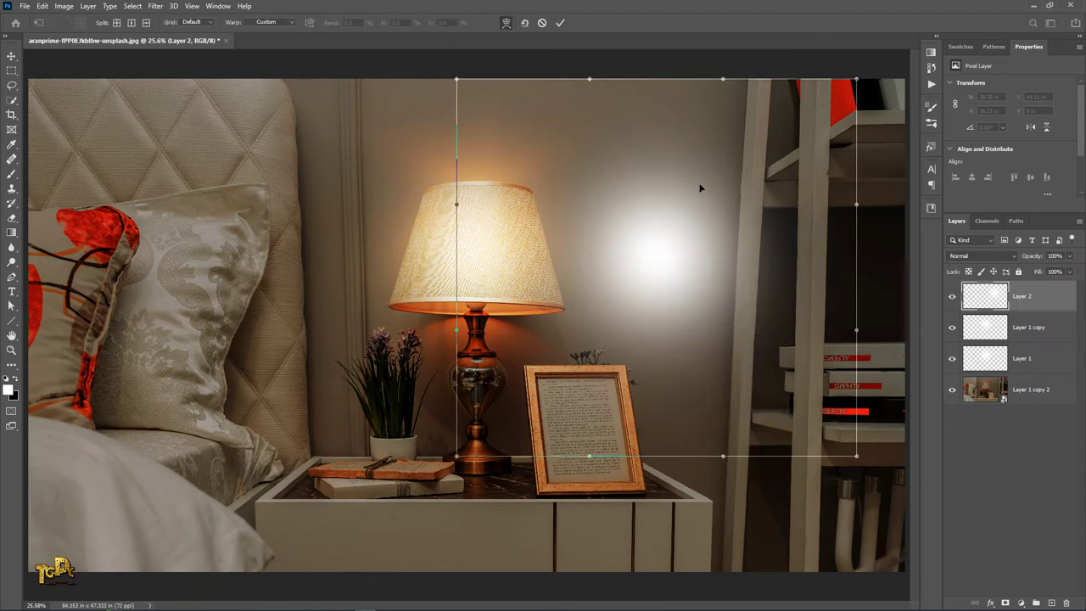
drag(723, 81, 671, 407)
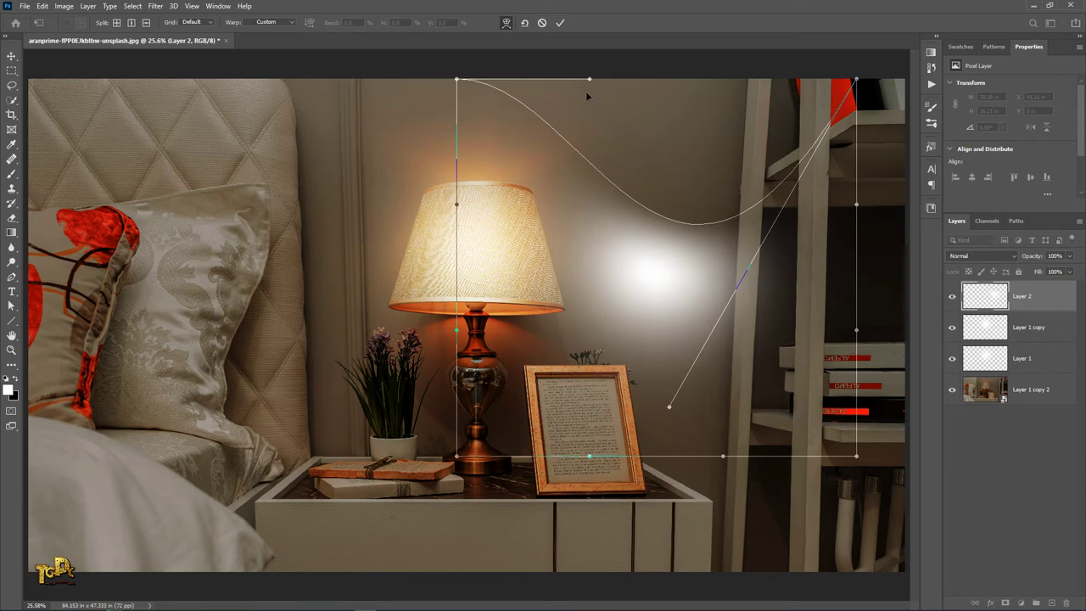
drag(589, 80, 613, 274)
drag(669, 407, 677, 390)
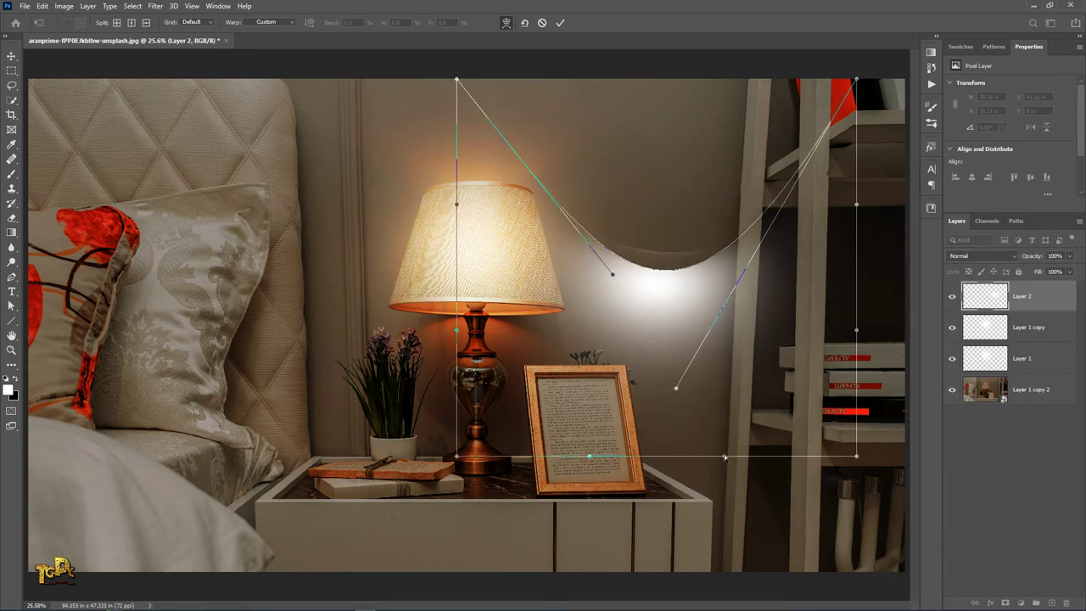
drag(723, 456, 768, 382)
drag(591, 457, 553, 355)
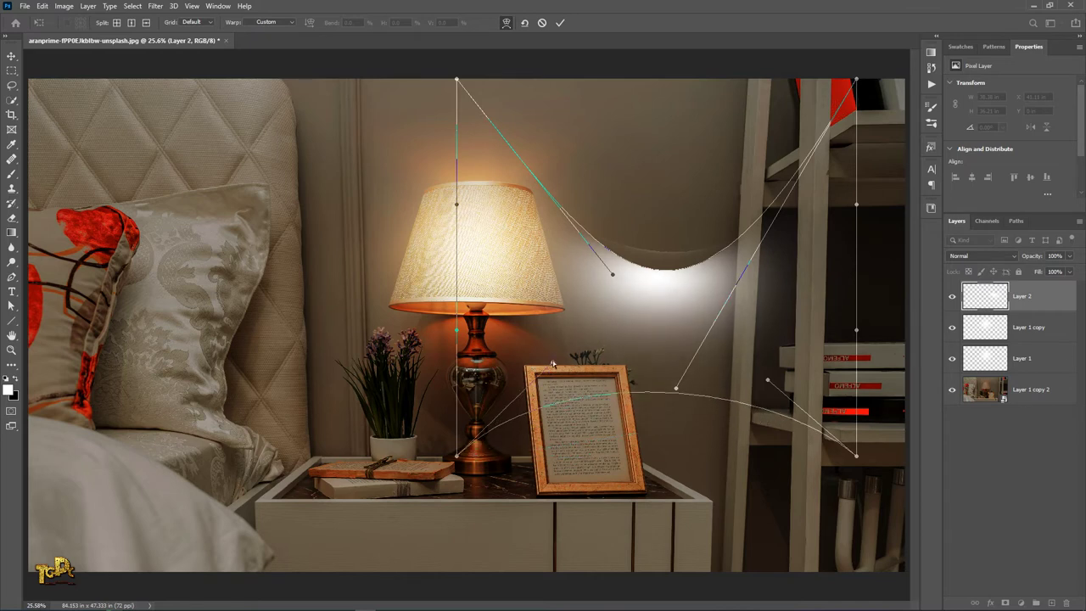
click(560, 24)
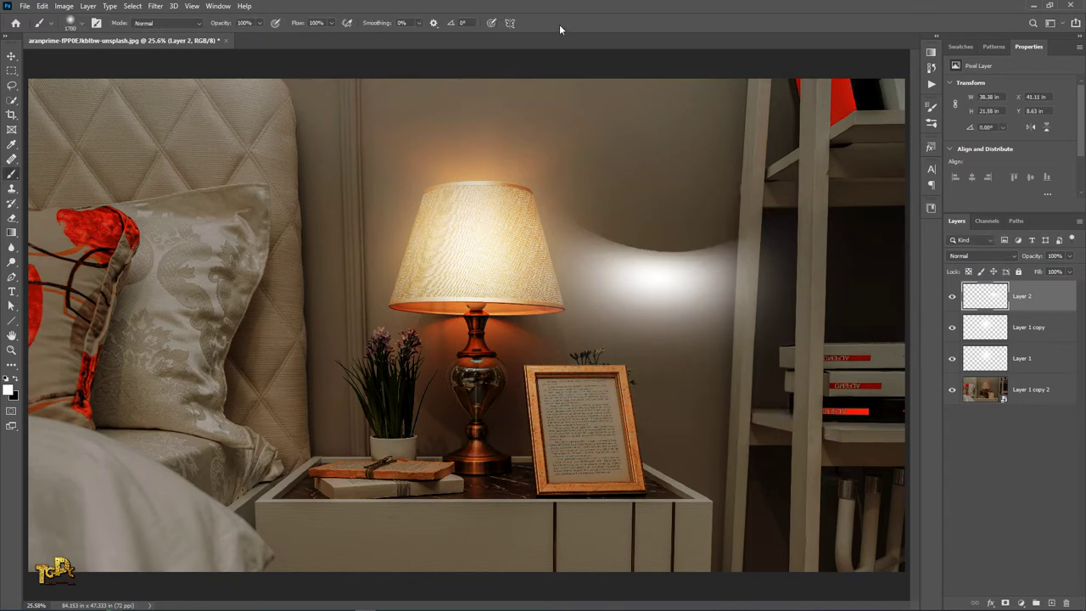
Enter a 50-pixel radius in Gaussian Blur for the Layer 2 light patch.
click(156, 6)
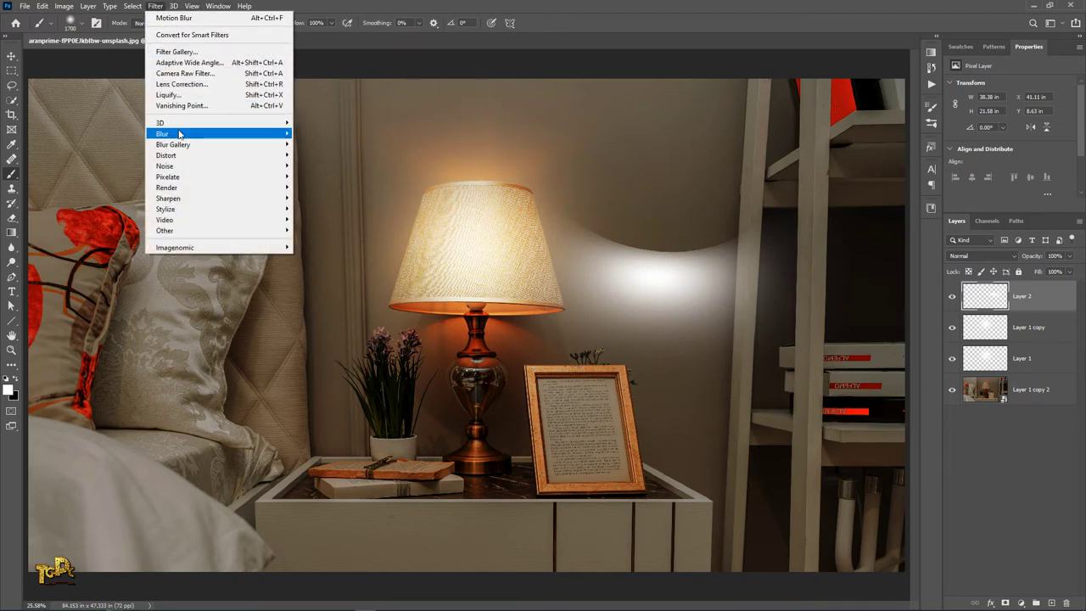
mouse_move(162, 133)
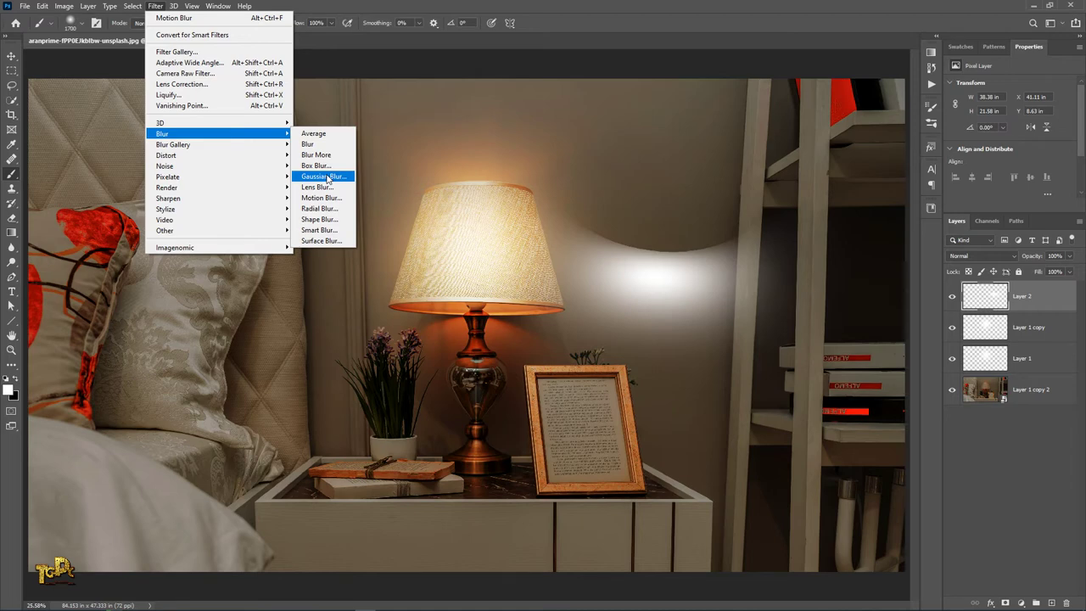
click(326, 177)
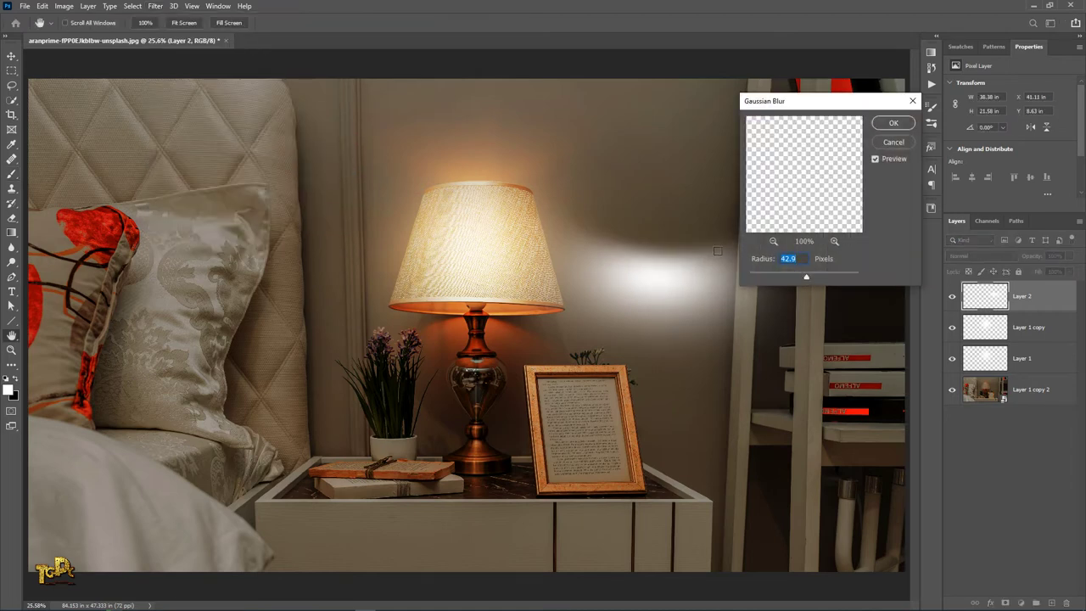
text(50)
Confirm the 50-pixel blur and switch Layer 2 to Overlay blending.
click(902, 124)
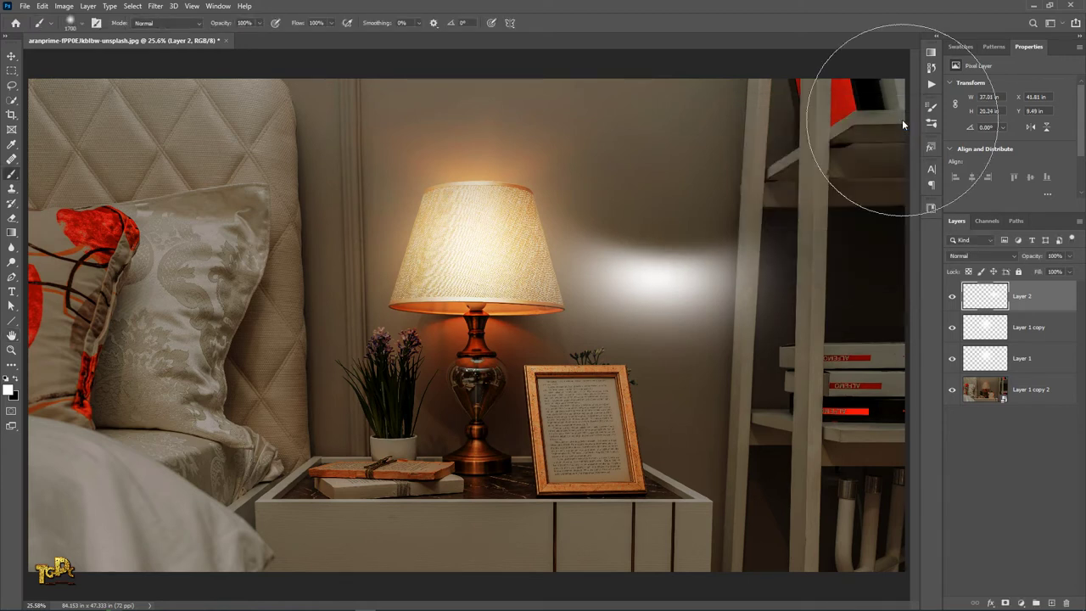
click(977, 257)
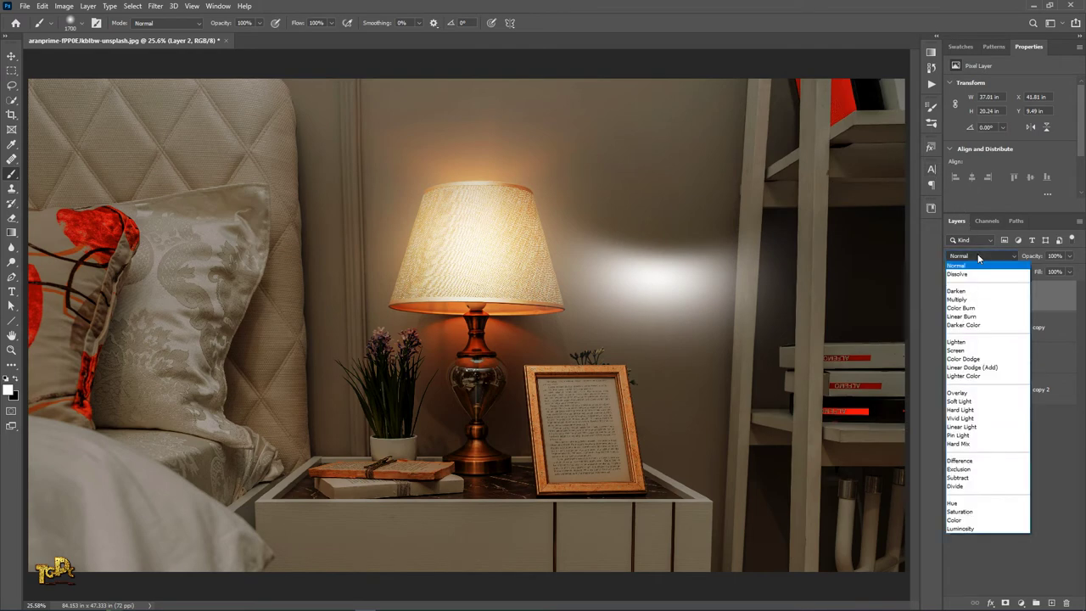
click(965, 393)
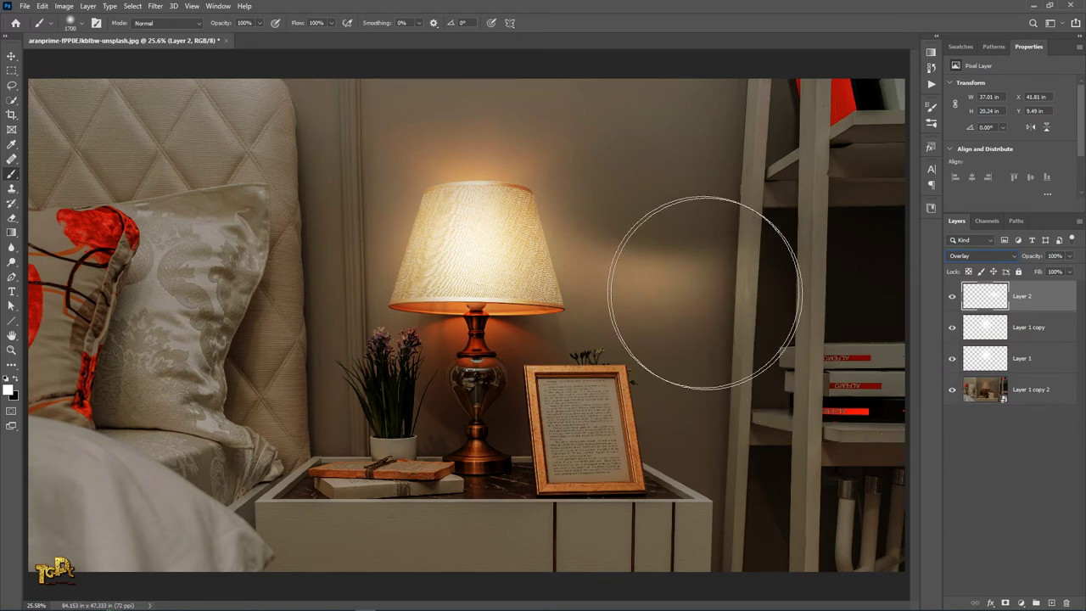
key(ctrl+t)
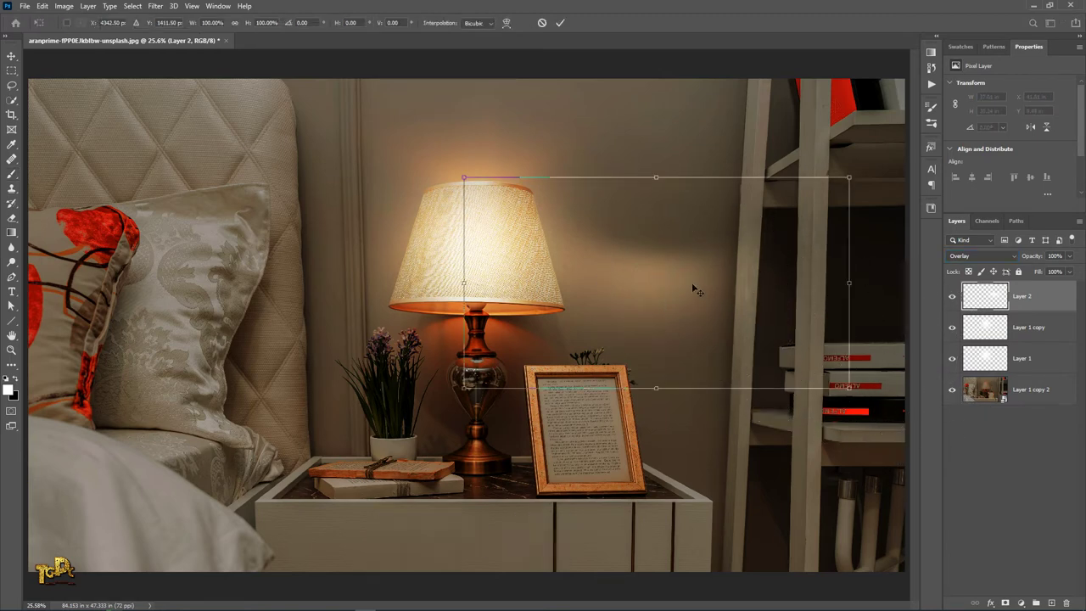
Move the glow above the lampshade, shrink it, tilt it about -3.38°, and commit.
drag(691, 284, 516, 176)
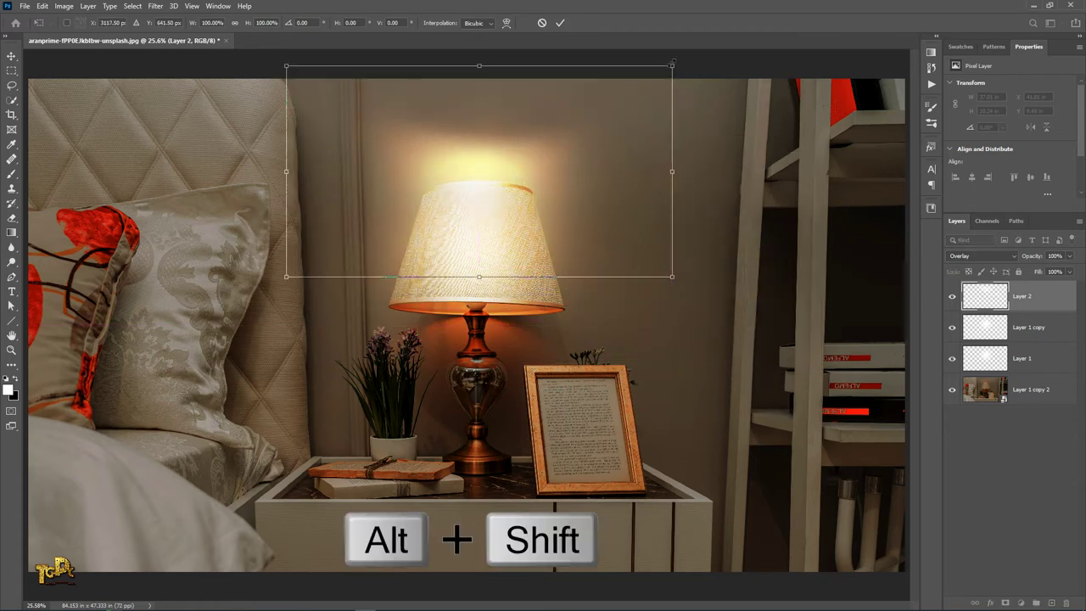
drag(672, 65, 625, 86)
drag(704, 116, 681, 130)
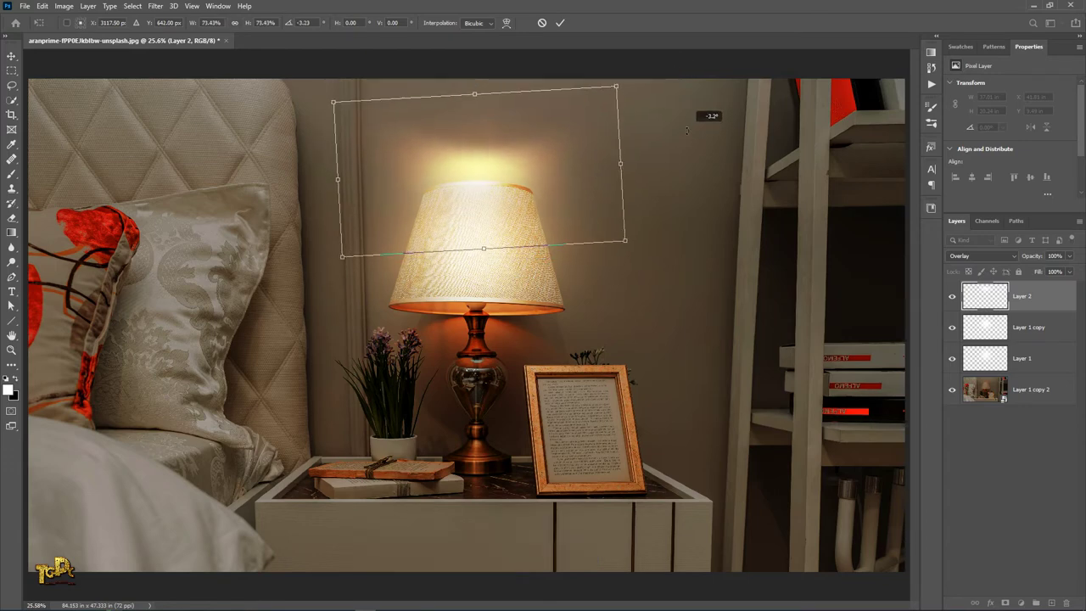
key(shift+Up)
key(shift+Up)
key(shift+Up)
key(shift+Up)
key(shift+Up)
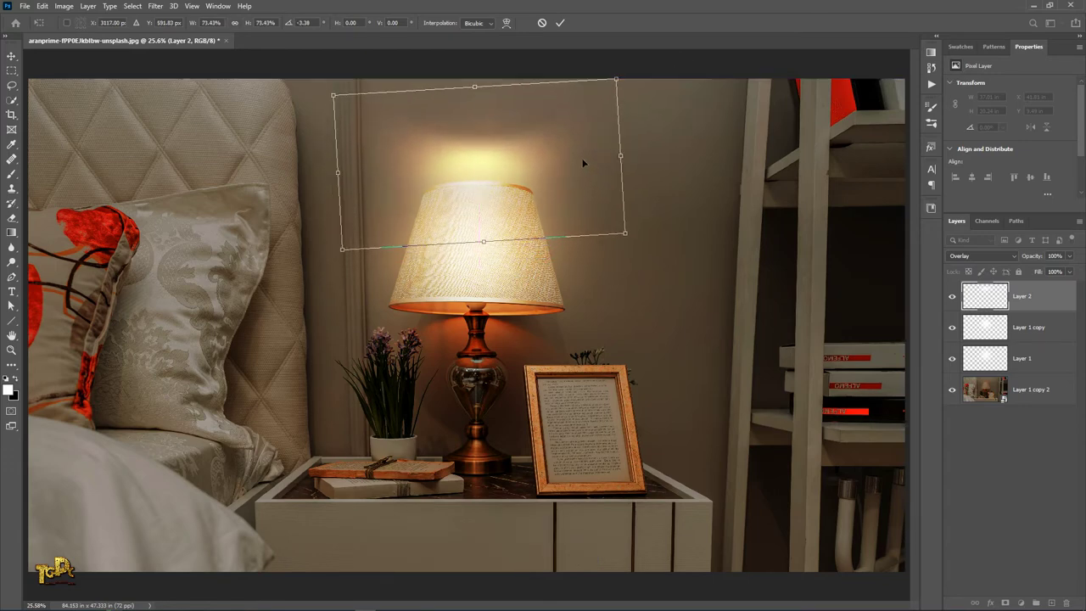
drag(619, 157, 600, 157)
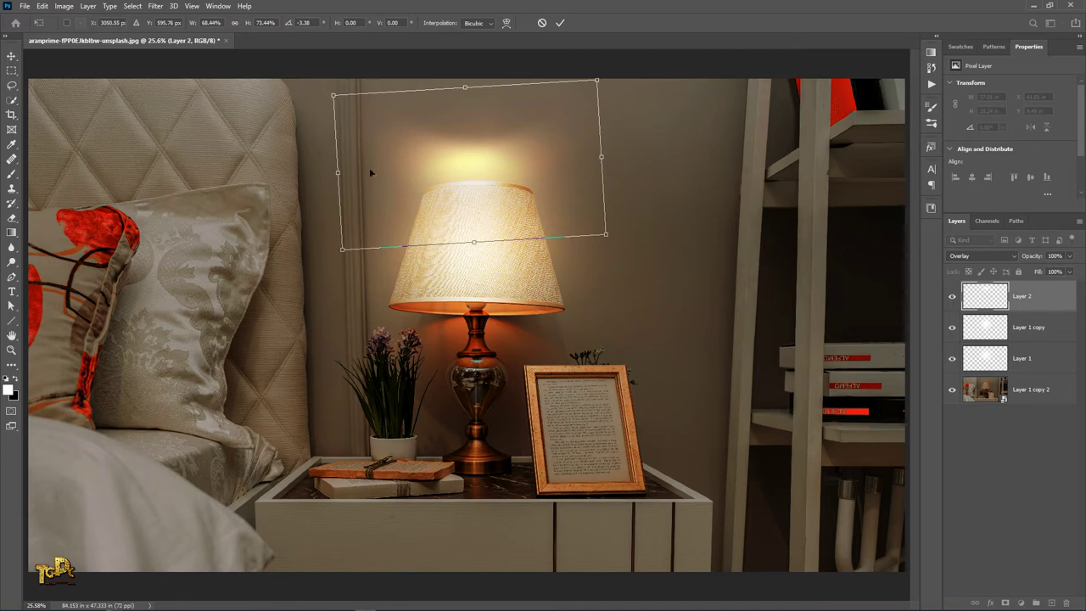
drag(338, 172, 351, 172)
drag(471, 88, 519, 134)
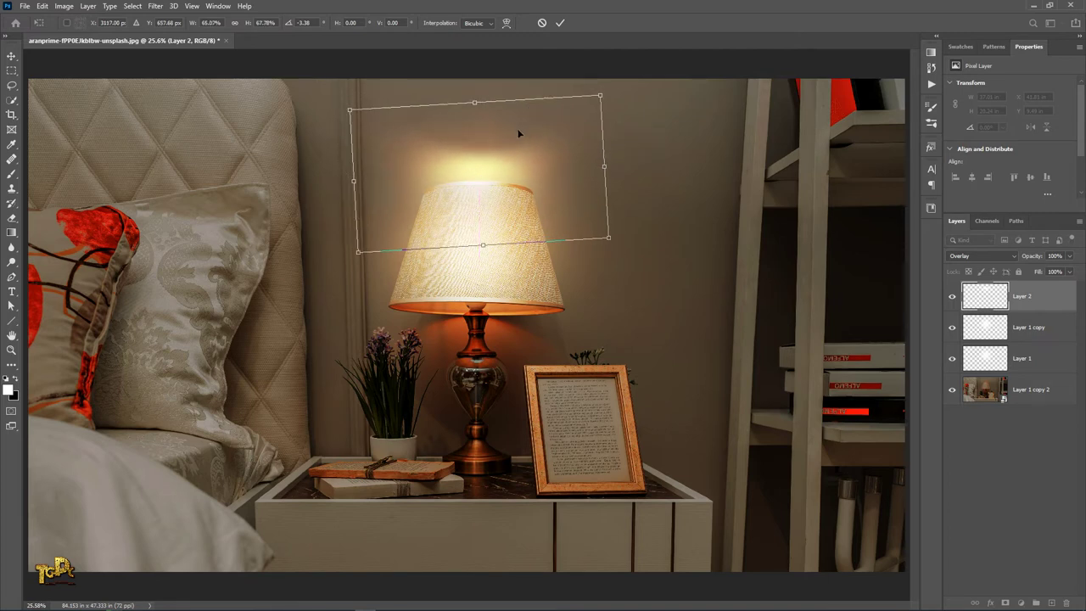
click(560, 24)
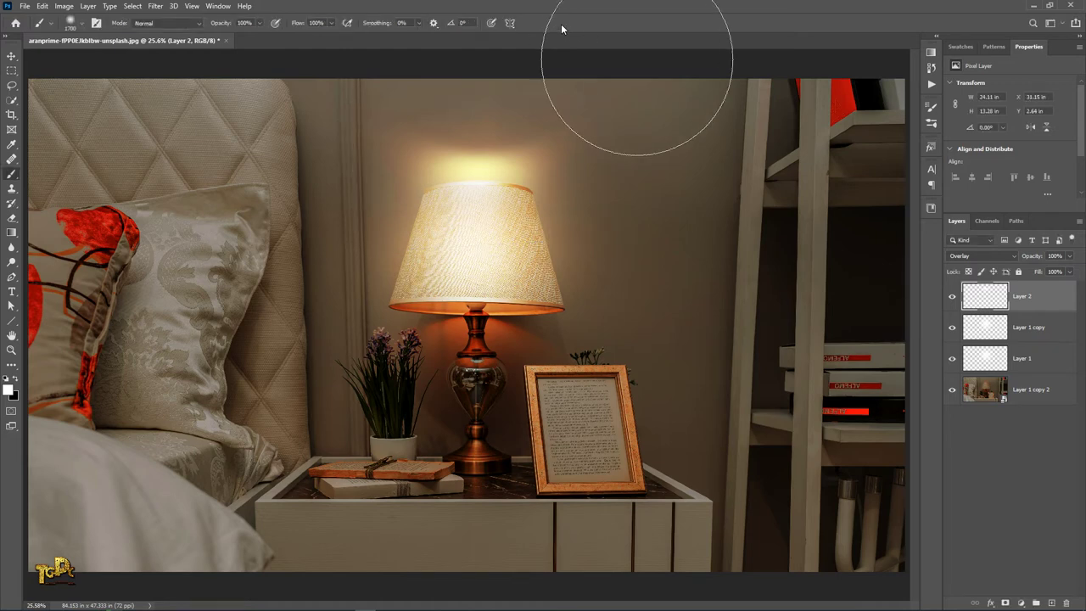
Lower Layer 2 to about 39% opacity and duplicate Layer 1 into Layer 1 copy 3.
click(1069, 255)
drag(1071, 270, 1039, 270)
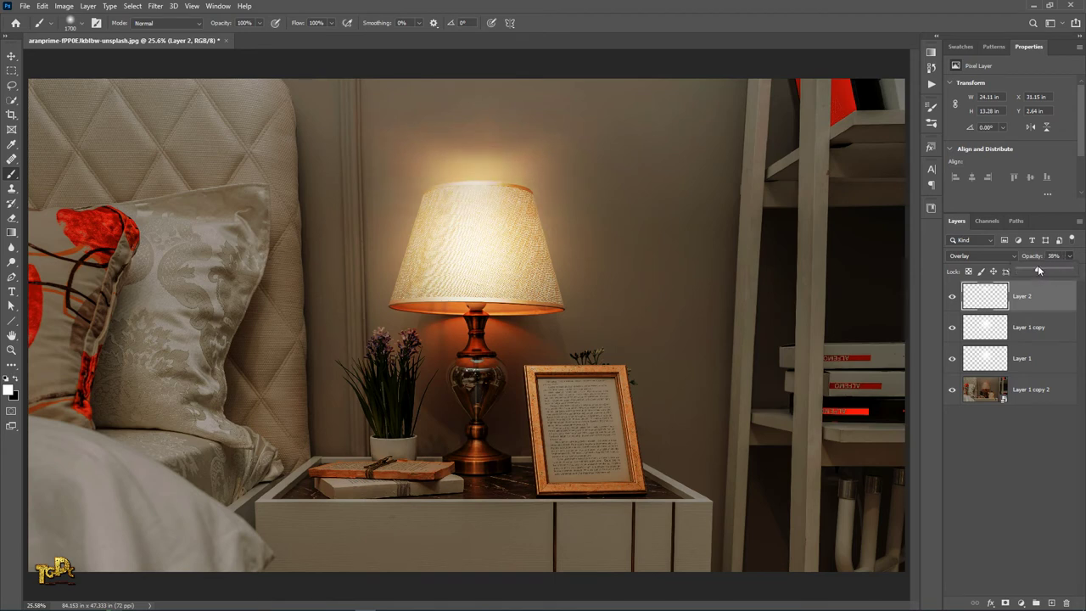
click(983, 358)
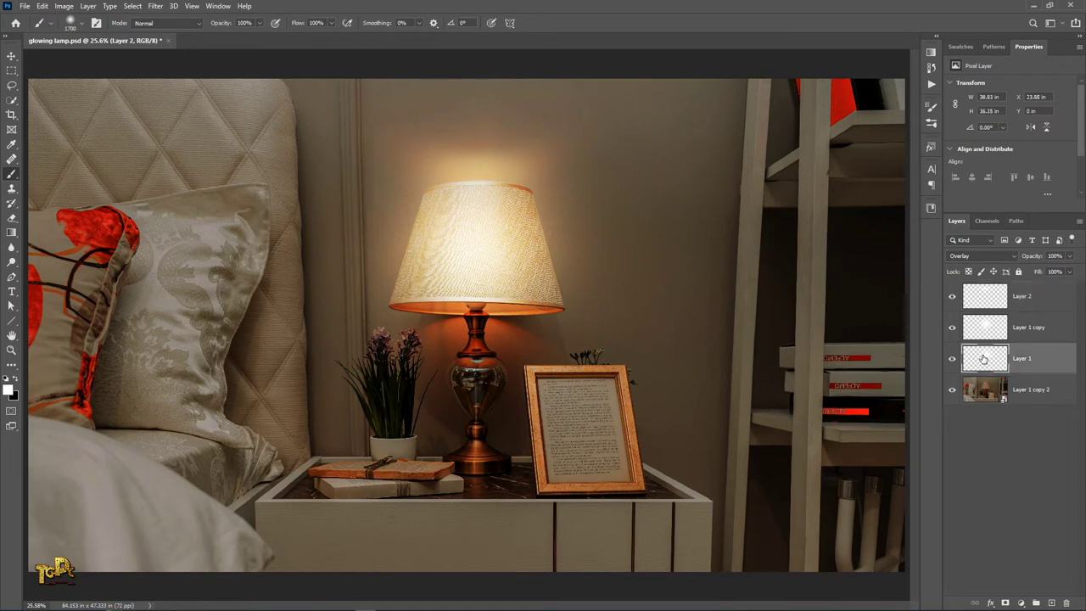
key(ctrl+j)
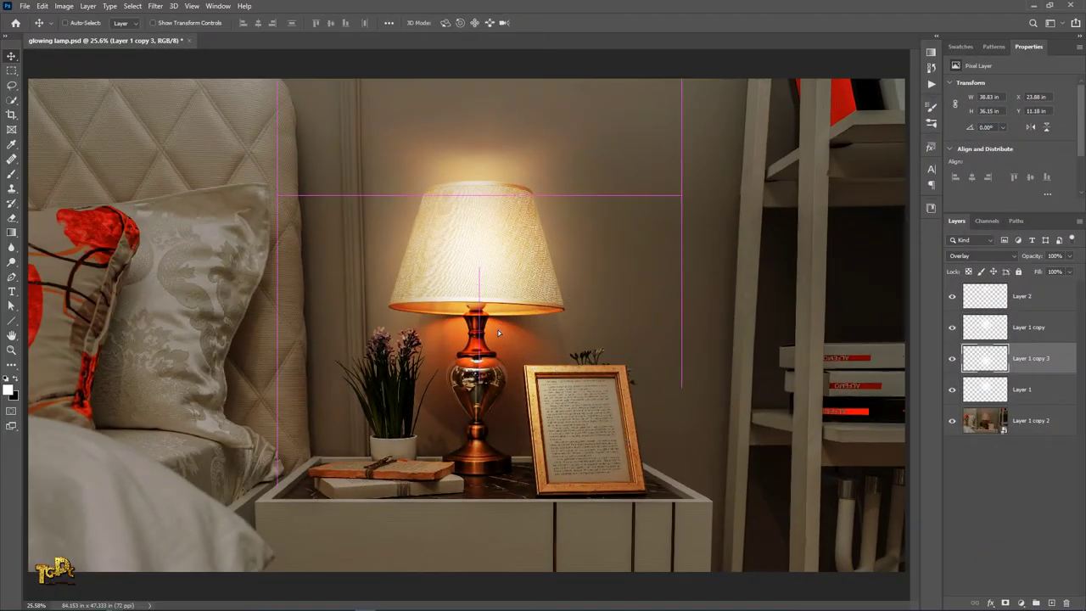
Duplicate the glow again and stretch the copy to about 136.62% width and 92.43% height.
drag(499, 333, 496, 391)
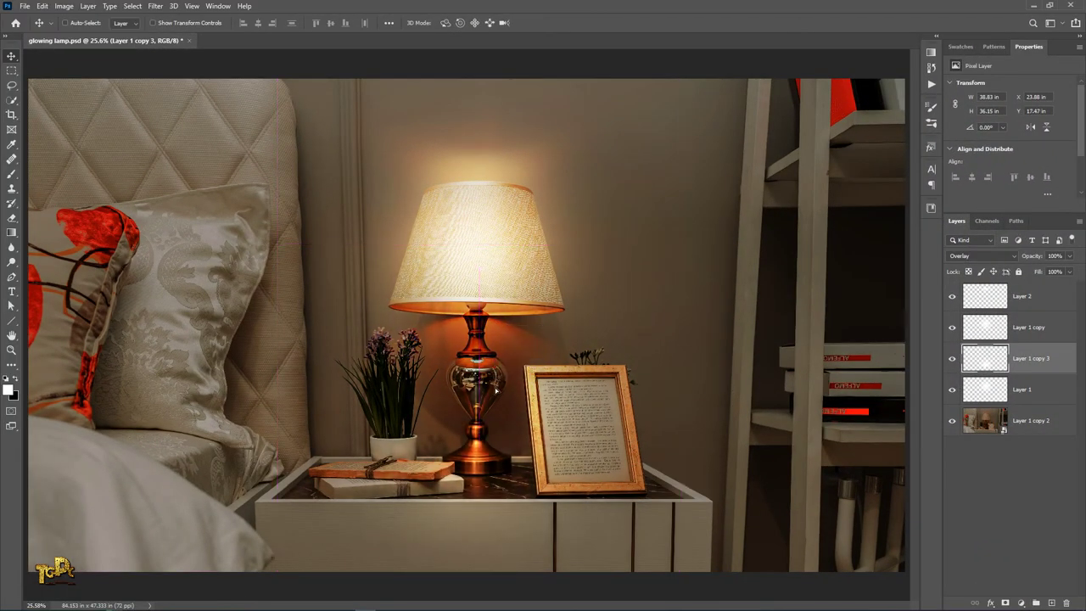
key(ctrl+j)
key(ctrl+j)
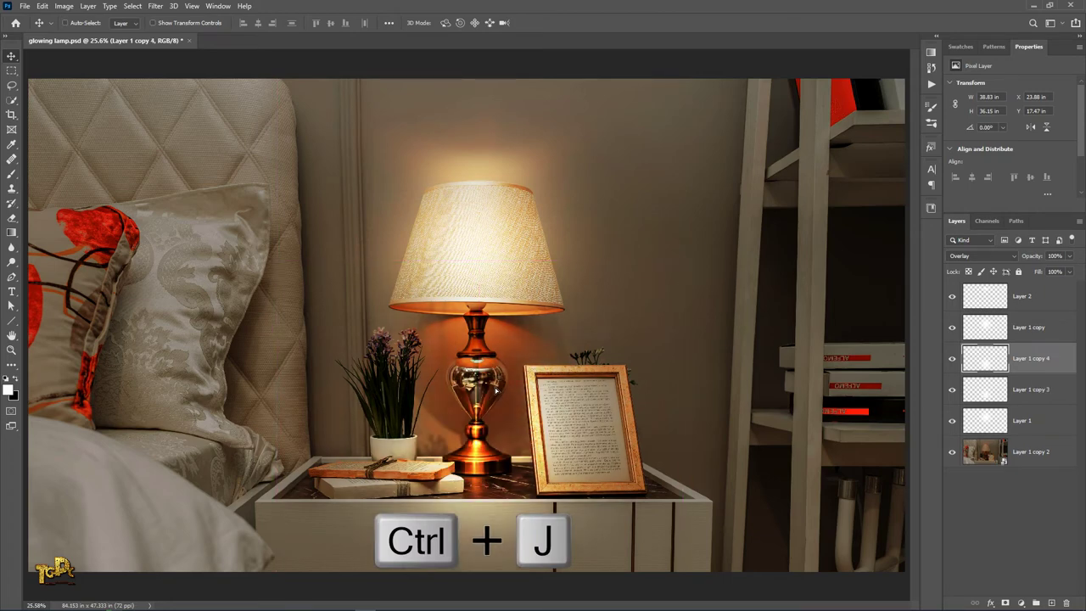
key(ctrl+t)
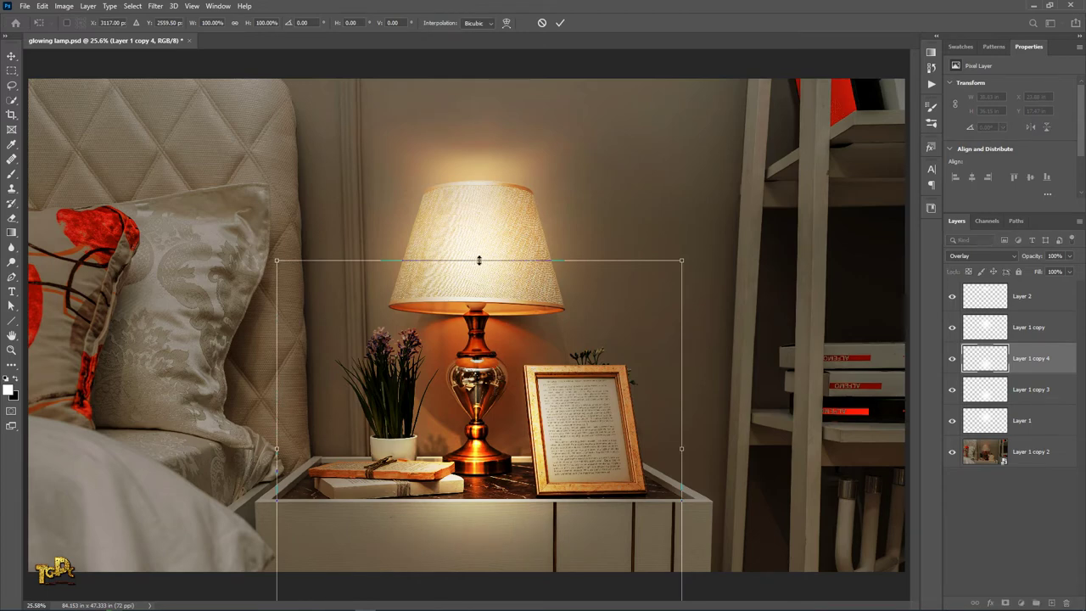
drag(478, 260, 478, 238)
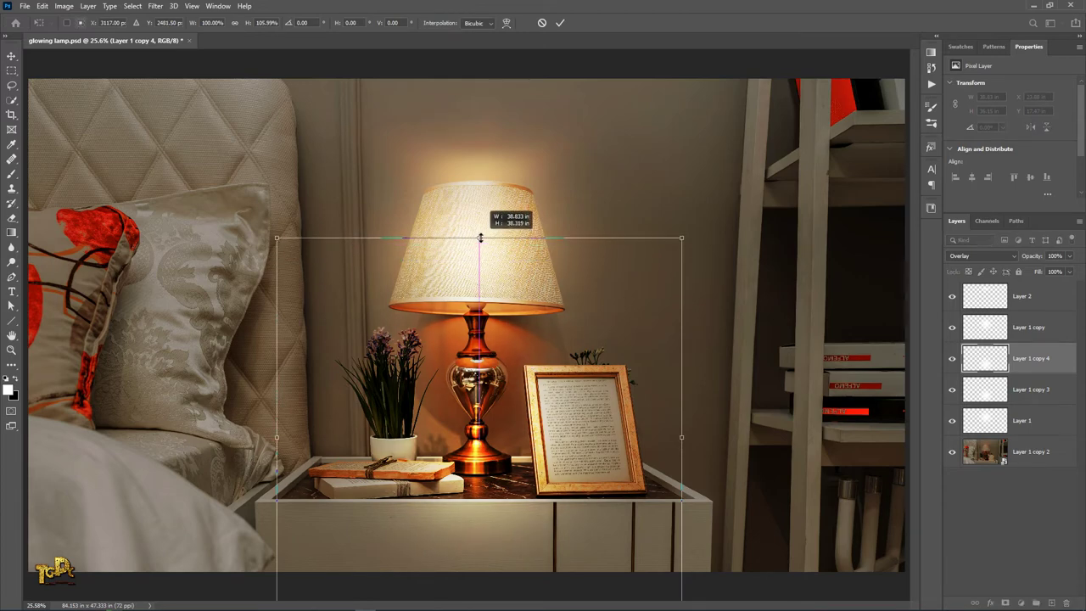
drag(680, 438, 736, 438)
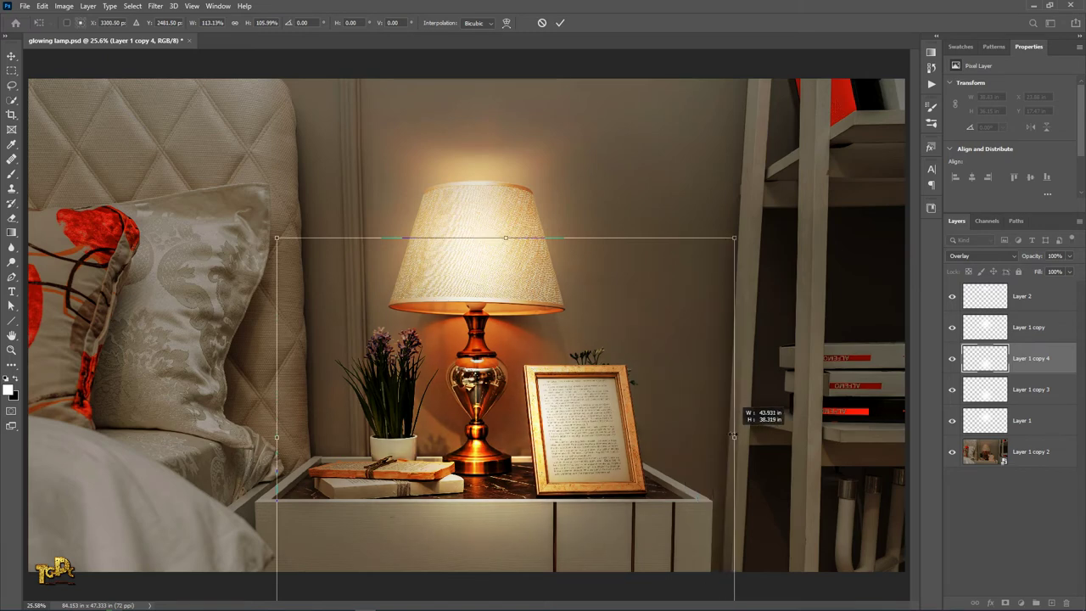
drag(276, 438, 186, 433)
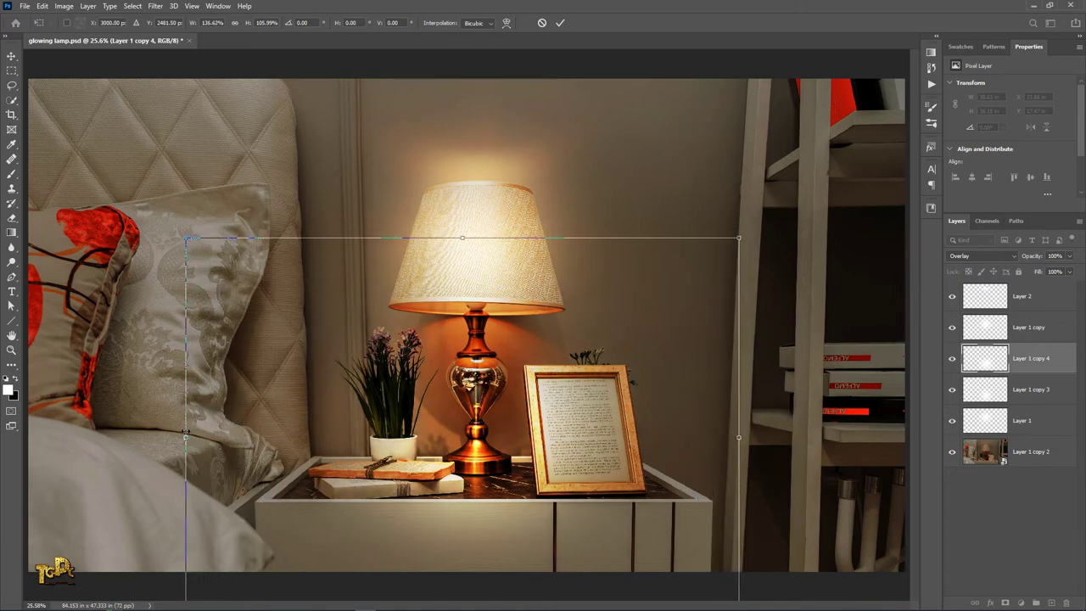
key(ctrl+minus)
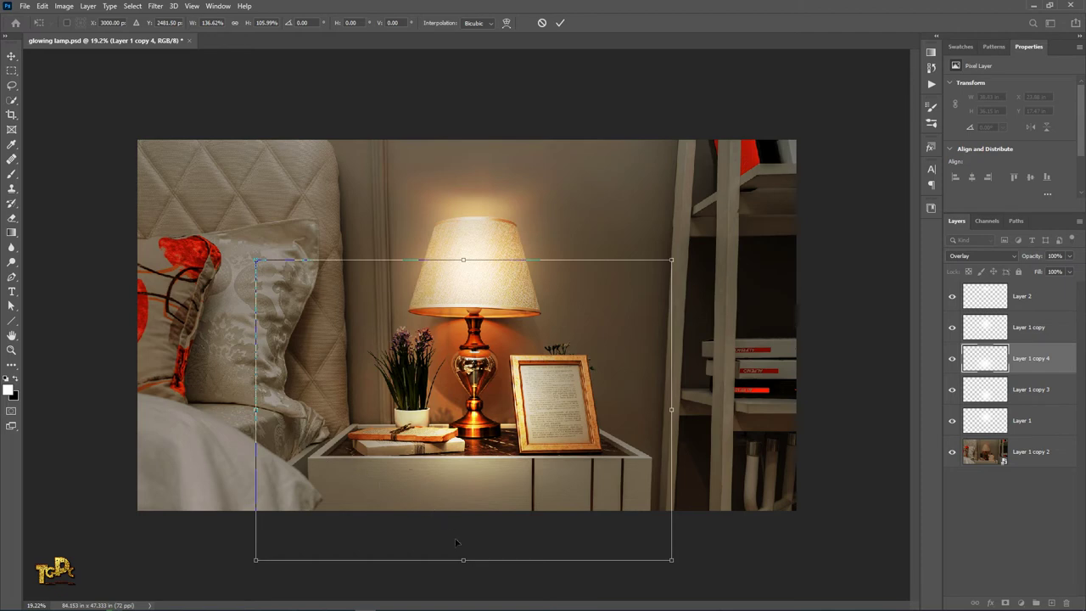
drag(464, 558, 464, 521)
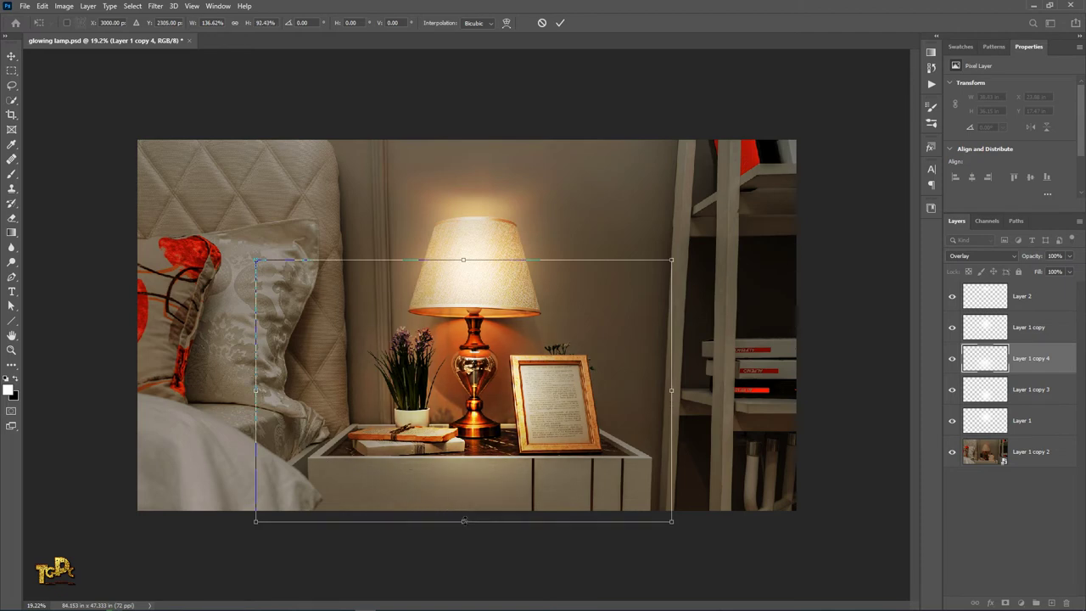
key(Return)
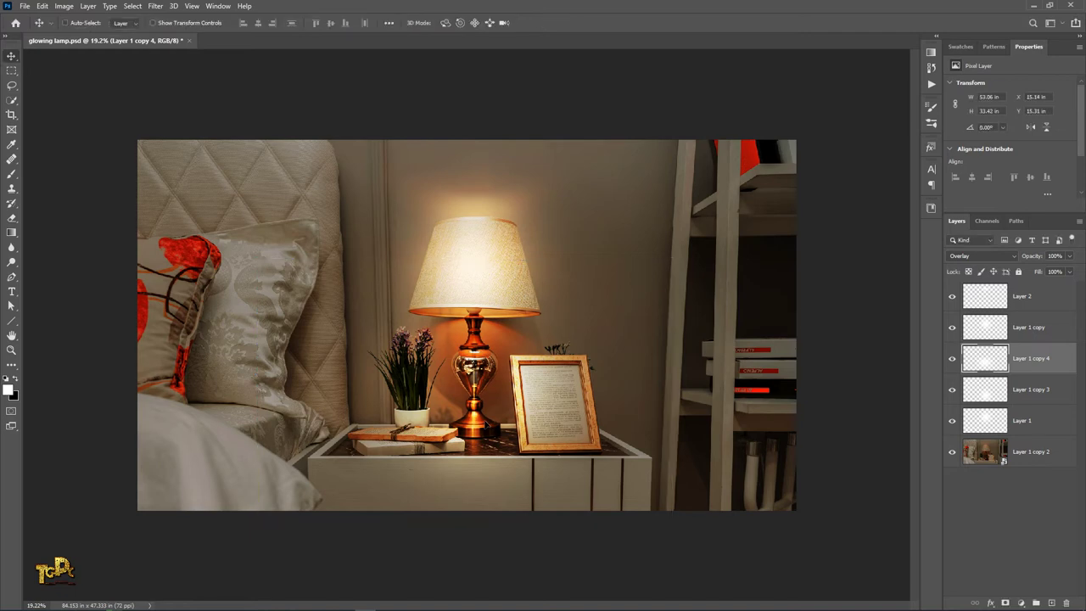
key(ctrl+0)
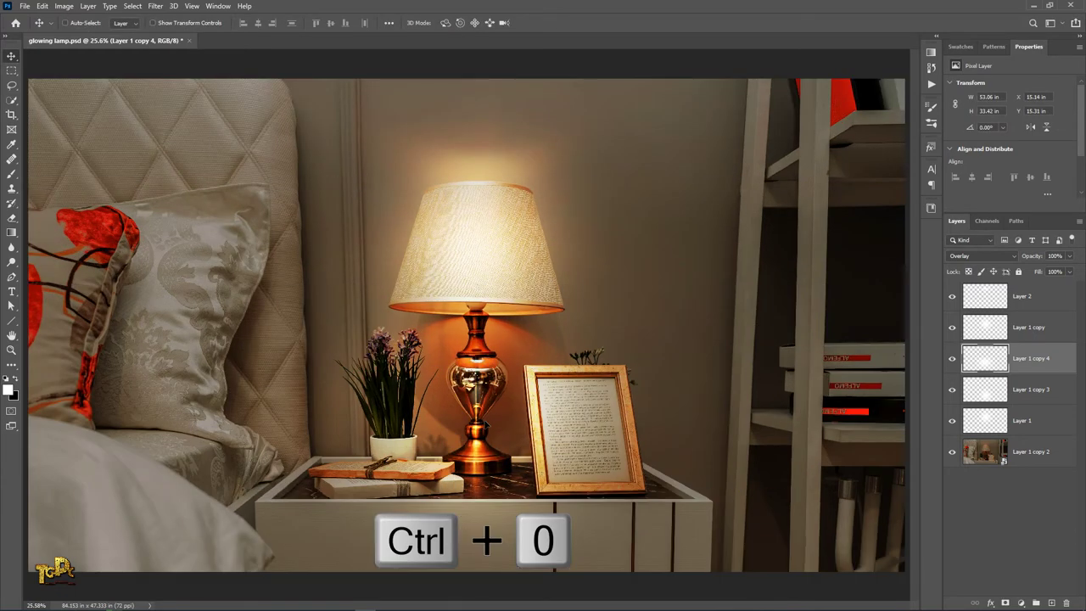
Duplicate the glow, shorten the copy to 74.9% height around the lamp, then duplicate it again.
key(ctrl+j)
key(ctrl+j)
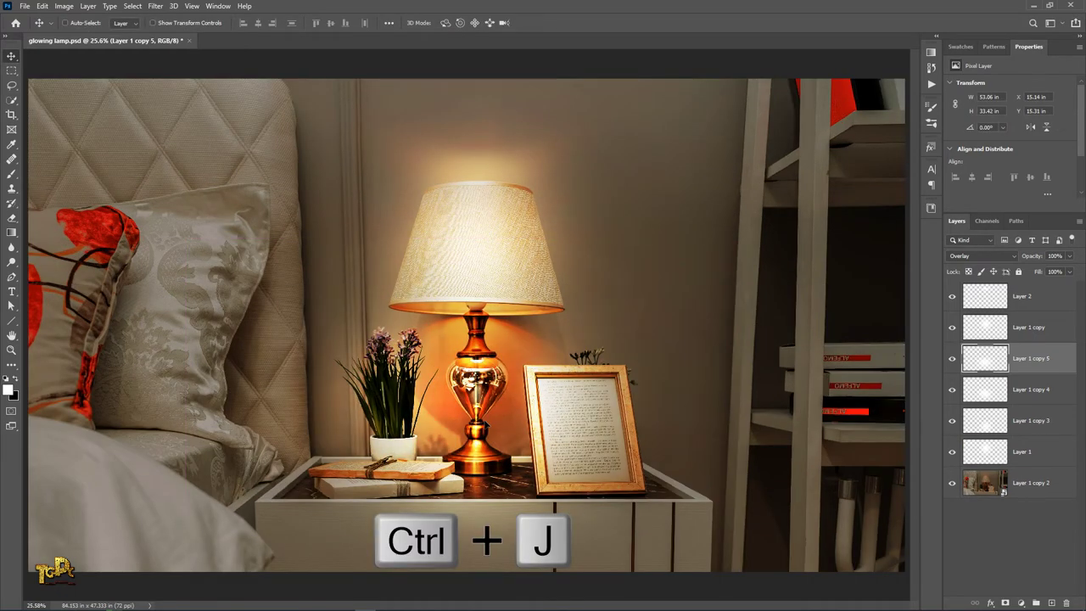
key(ctrl+t)
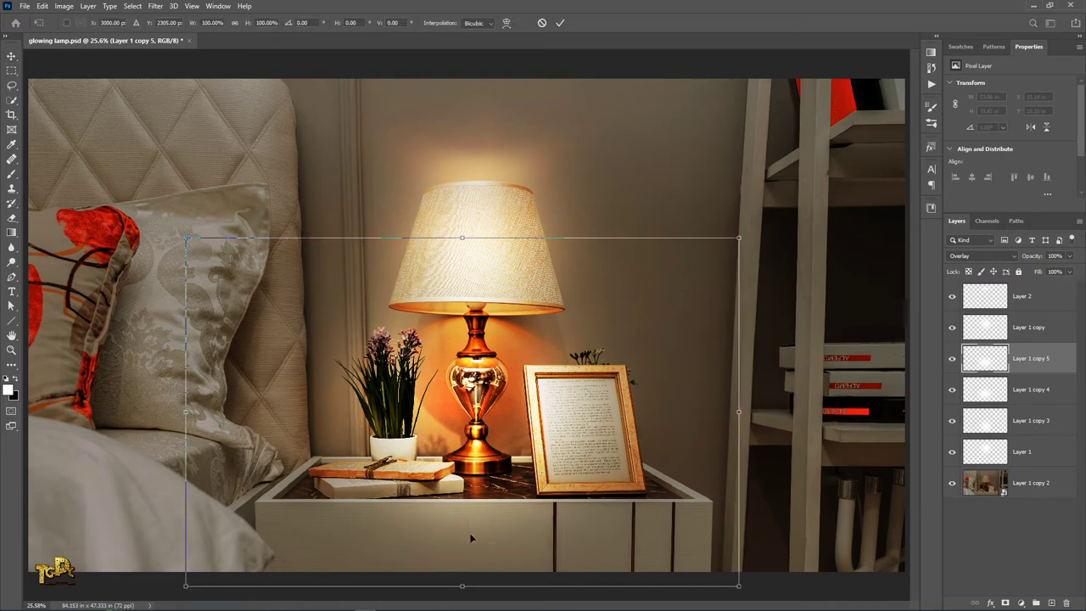
drag(462, 585, 465, 499)
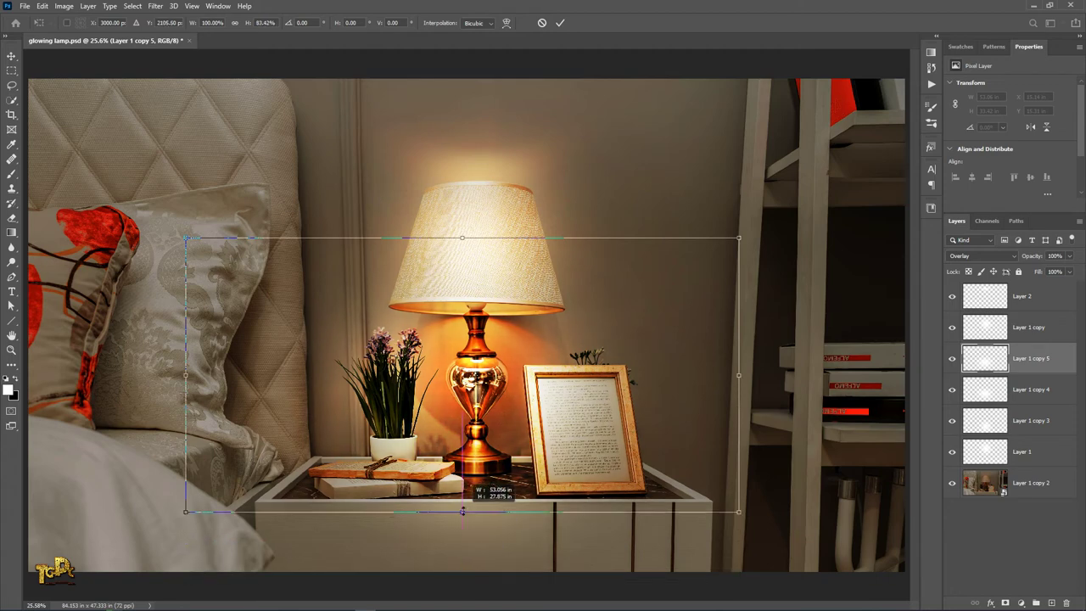
drag(472, 428, 496, 399)
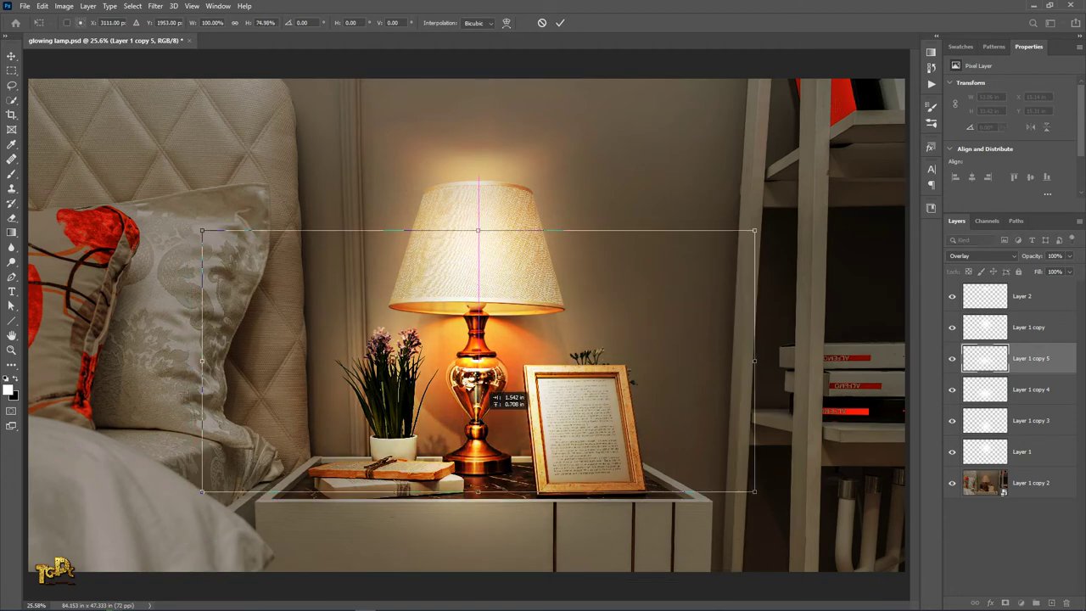
key(Return)
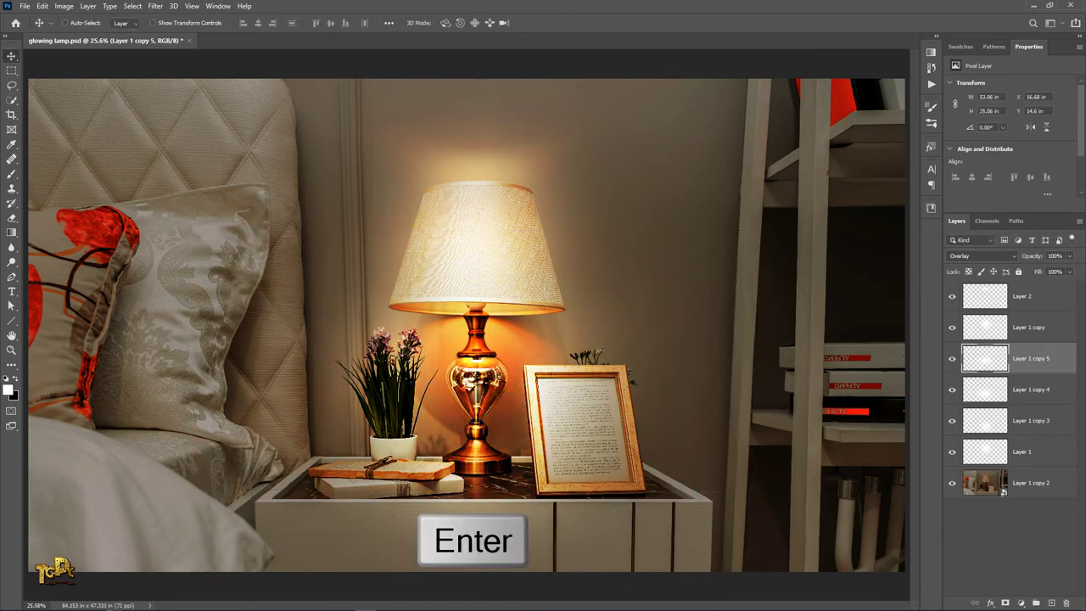
key(ctrl+j)
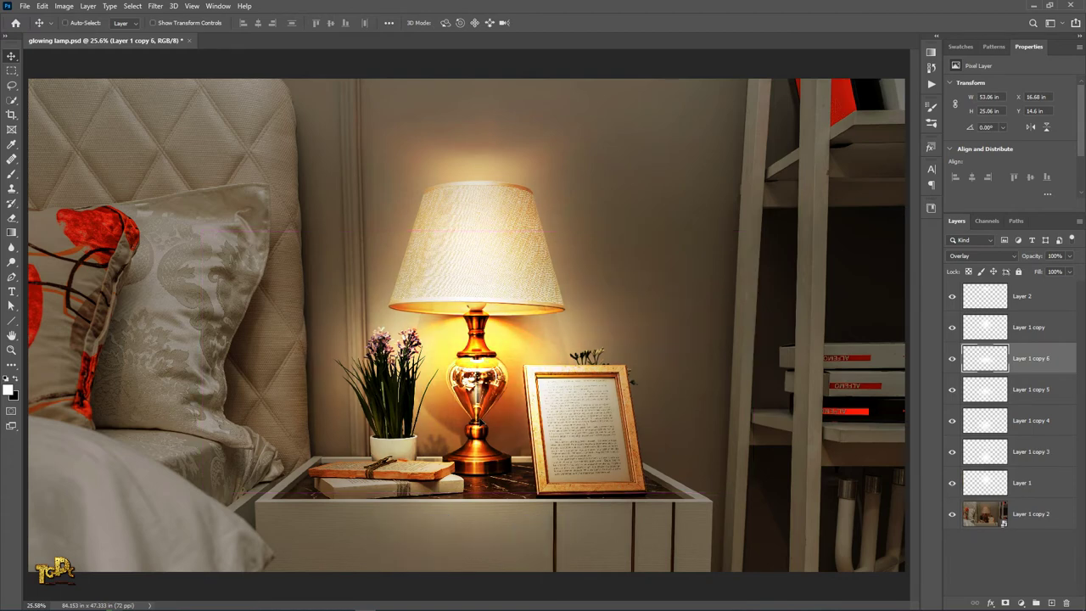
Squash Layer 1 copy 6 to 57.54% height and widen it, then duplicate Layer 1 copy 2.
key(ctrl+t)
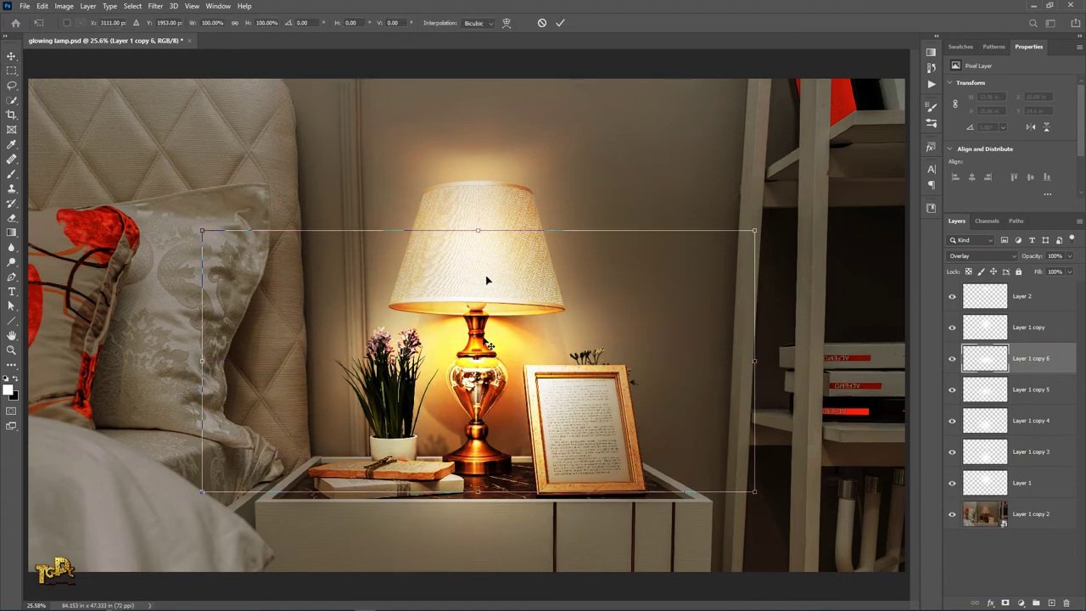
drag(477, 230, 485, 416)
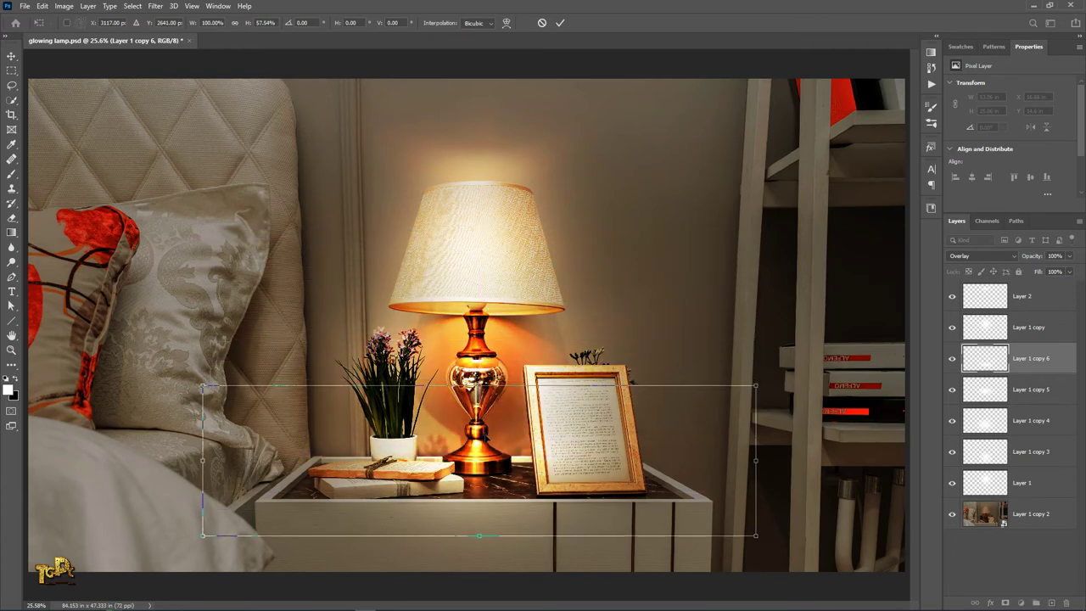
drag(202, 459, 175, 459)
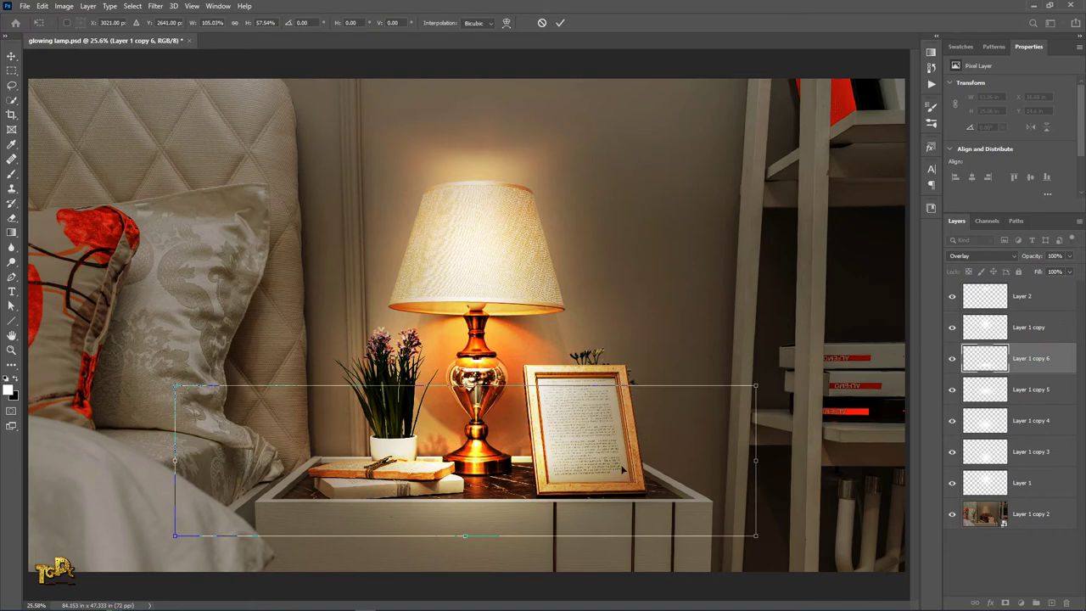
drag(755, 459, 775, 461)
key(Return)
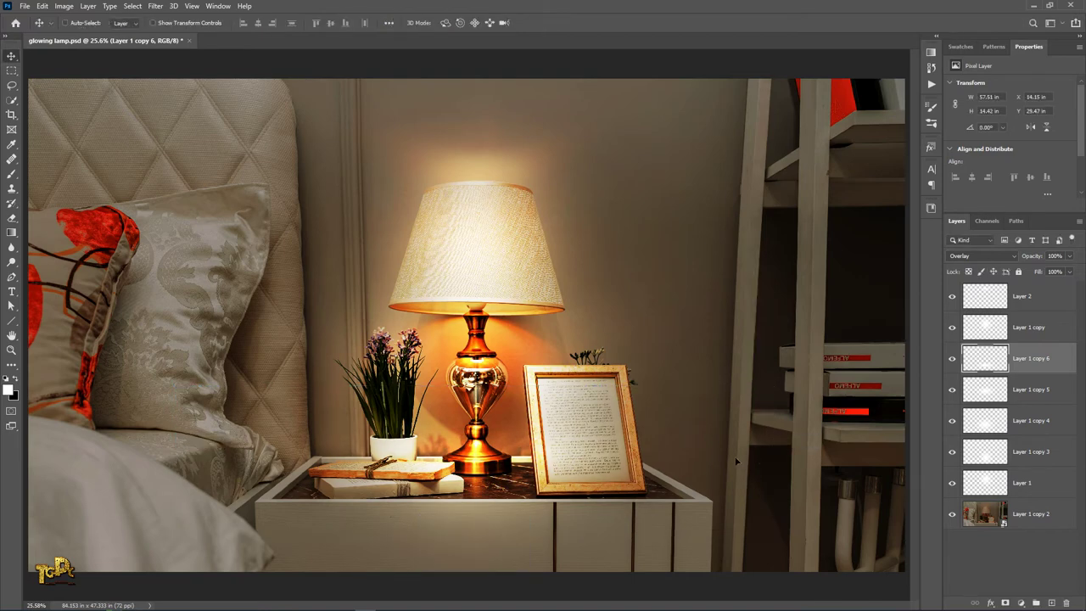
click(986, 515)
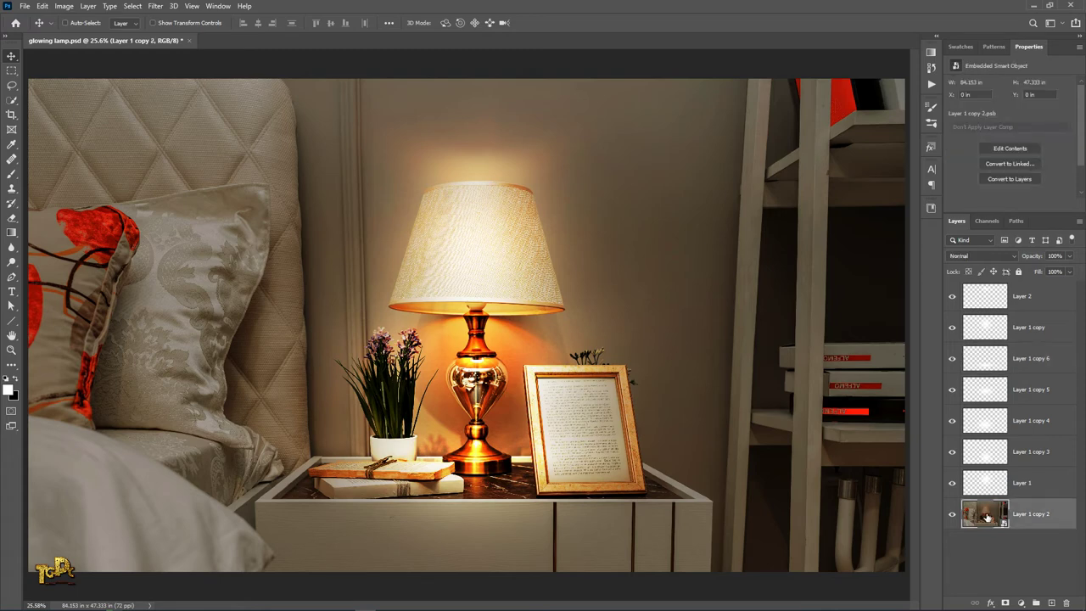
key(ctrl+j)
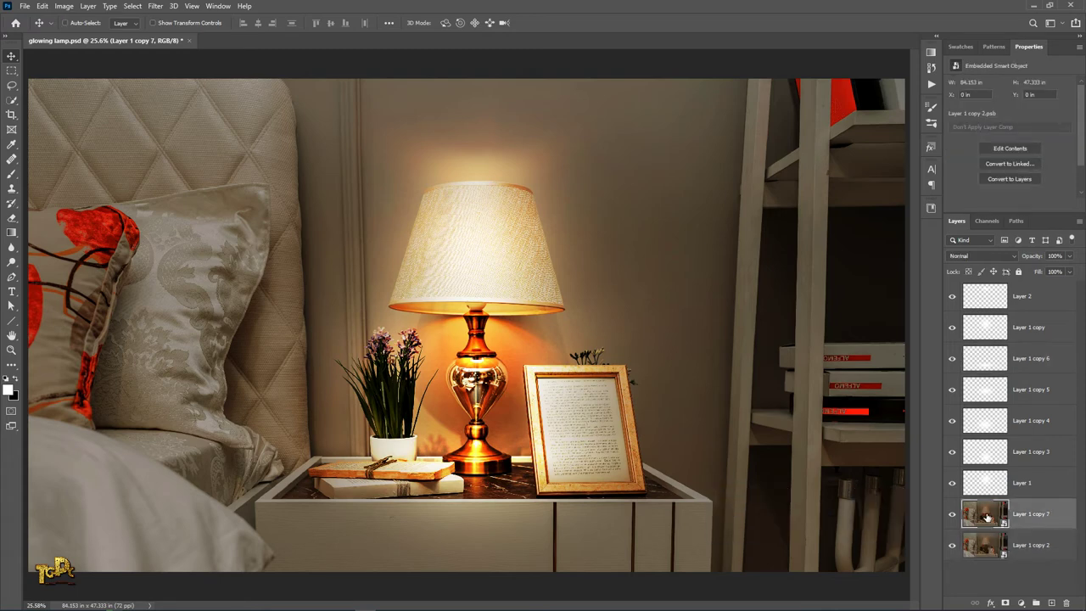
Rasterize the base-photo duplicate Layer 1 copy 7 into plain pixels.
right_click(1032, 515)
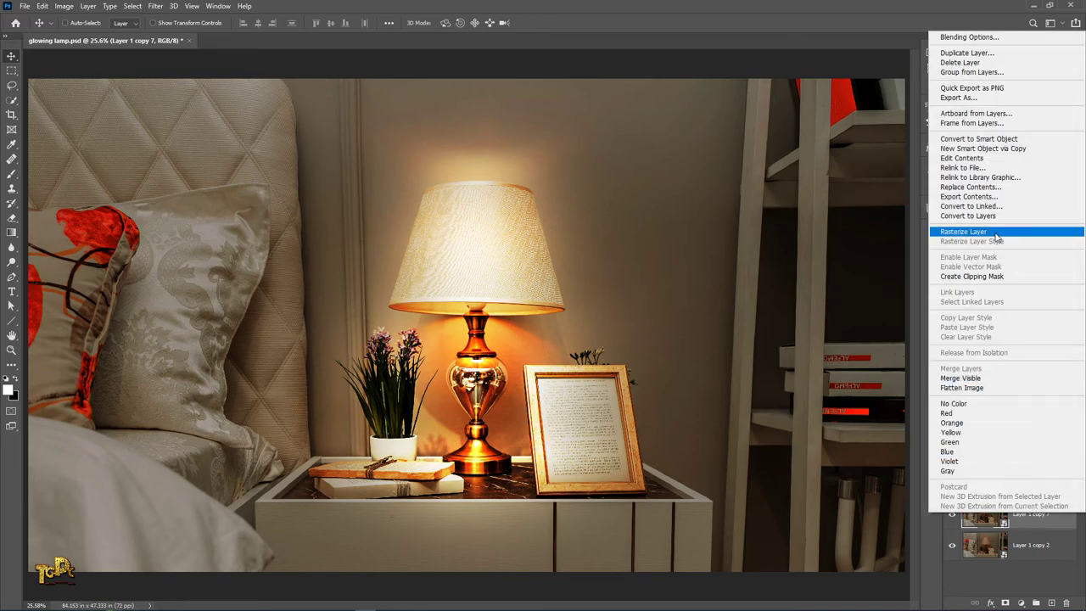
click(964, 231)
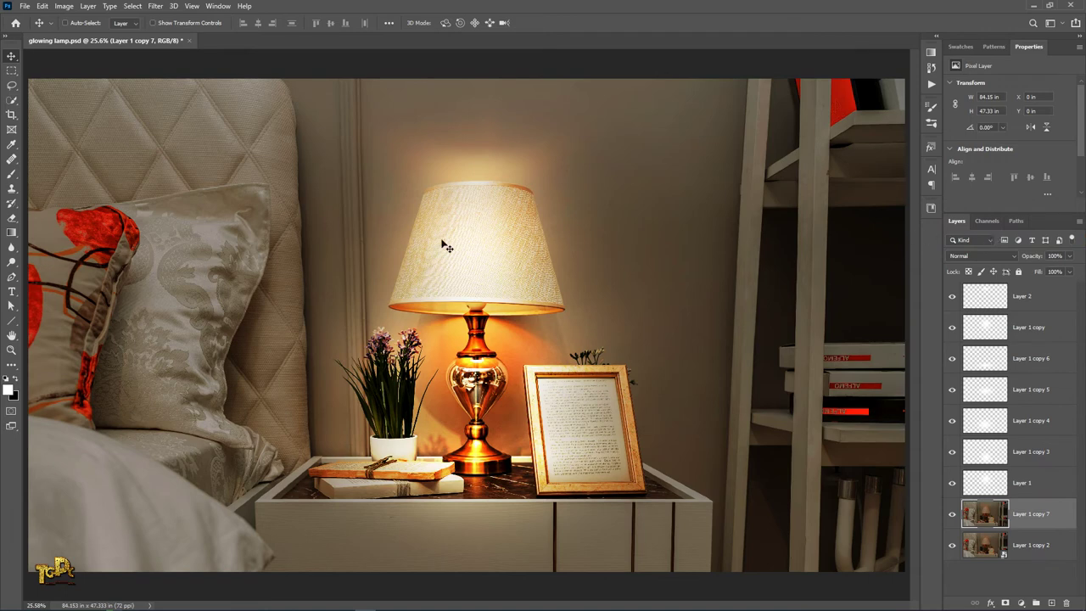
click(11, 263)
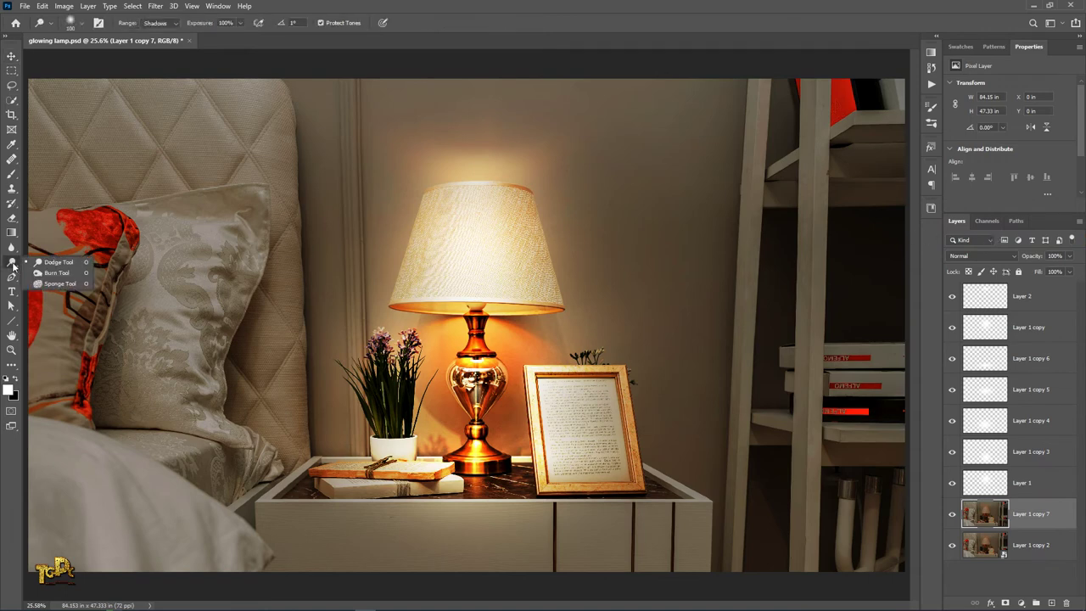
Set the Dodge Tool to a 100 px, 0% hardness brush, Shadows range, 100% exposure.
click(56, 265)
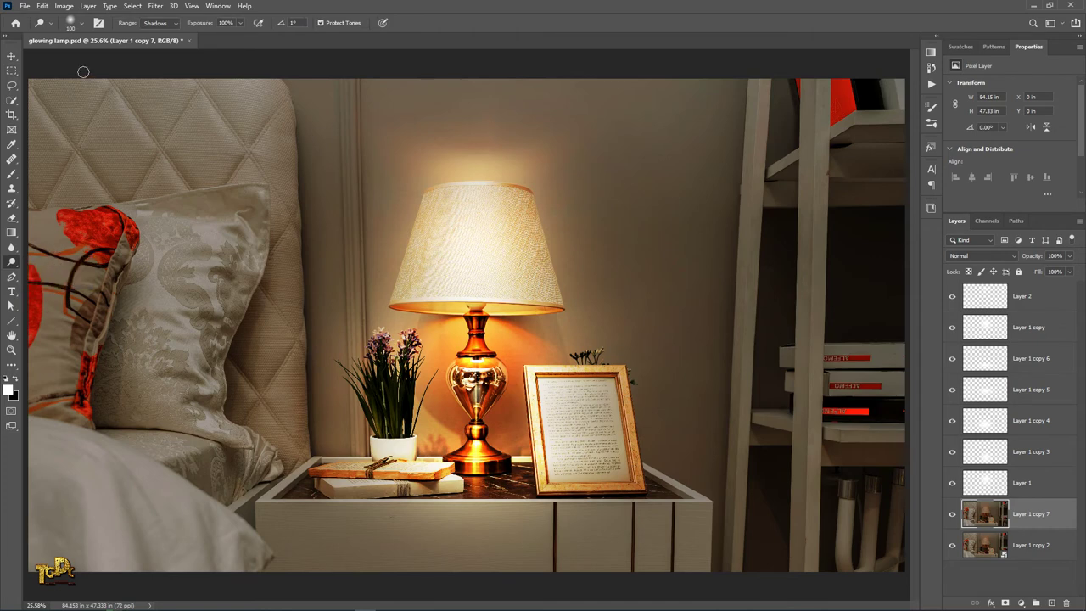
click(83, 23)
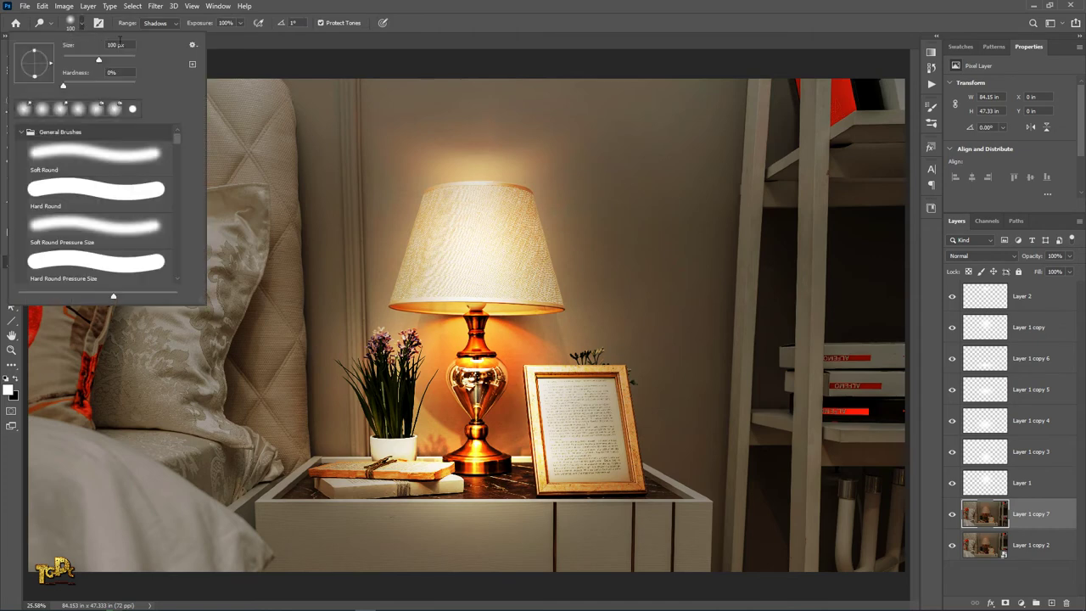
click(129, 44)
click(119, 73)
click(177, 25)
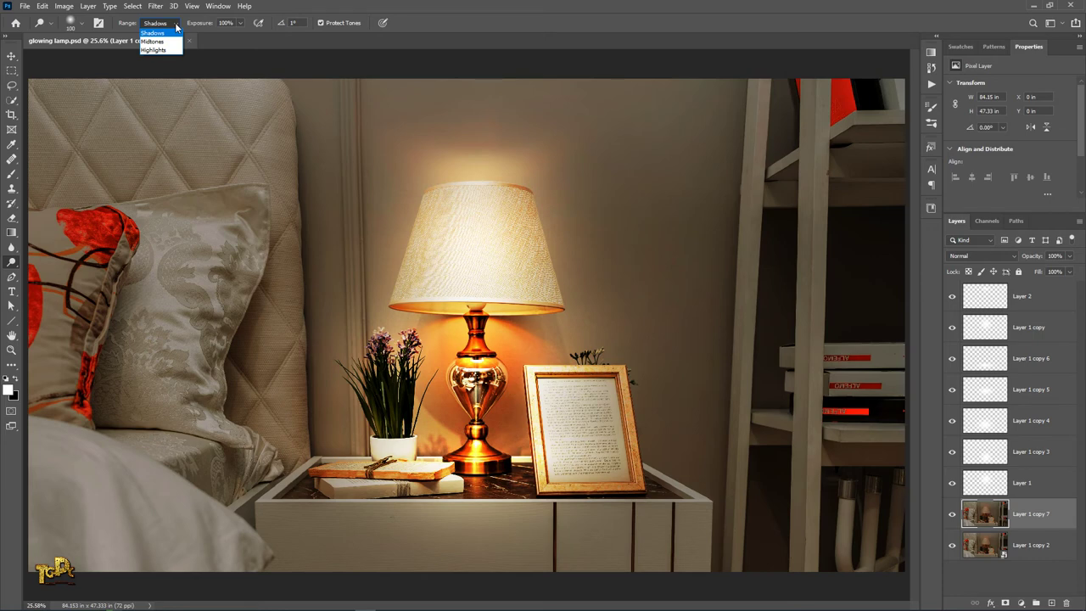
click(176, 25)
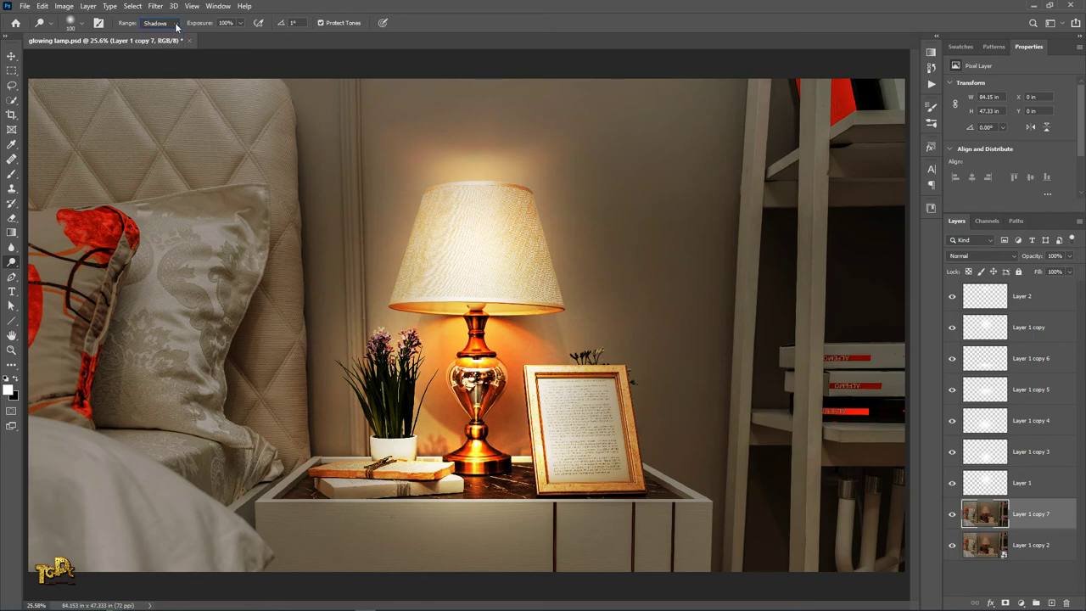
click(230, 24)
Zoom in on the lamp and dodge the purple flowers beside it.
key(ctrl+plus)
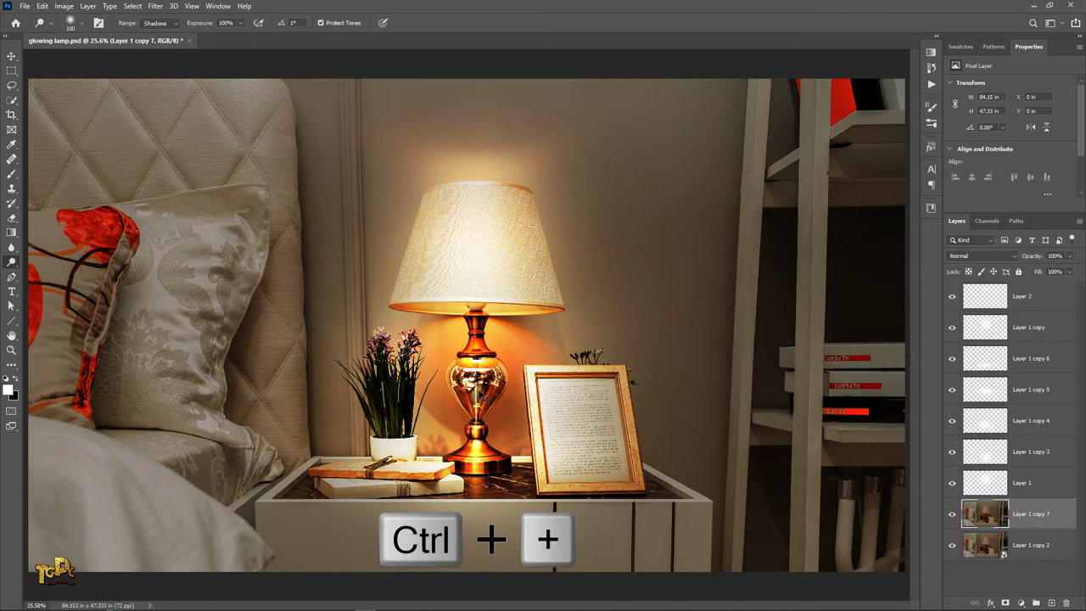
scroll(478, 392, up, 2)
scroll(478, 392, up, 2)
scroll(478, 392, up, 2)
scroll(478, 392, up, 2)
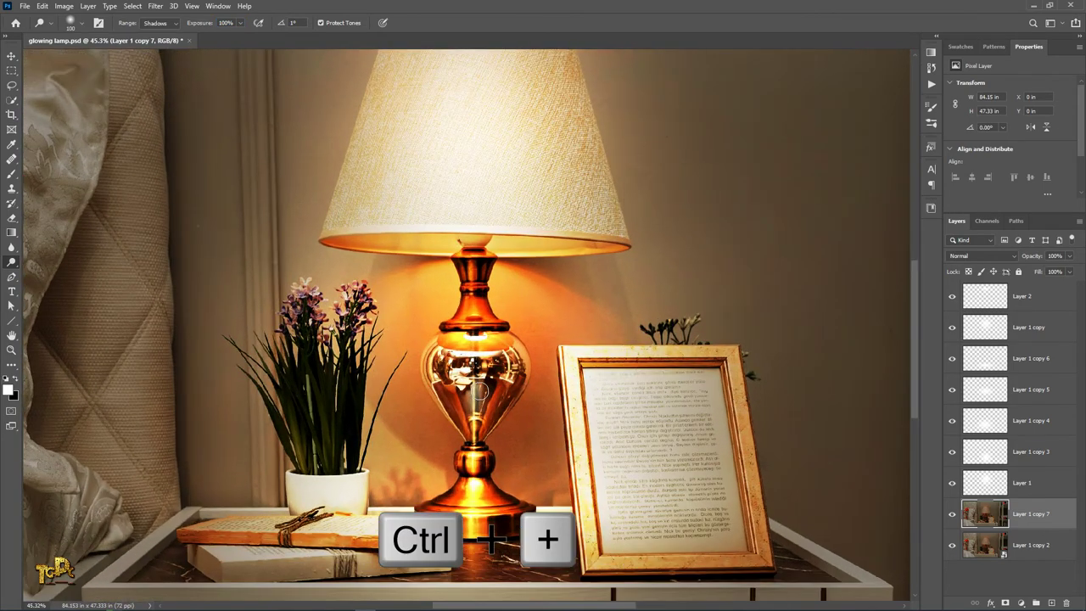
scroll(477, 392, up, 2)
scroll(478, 392, up, 2)
scroll(478, 392, up, 1)
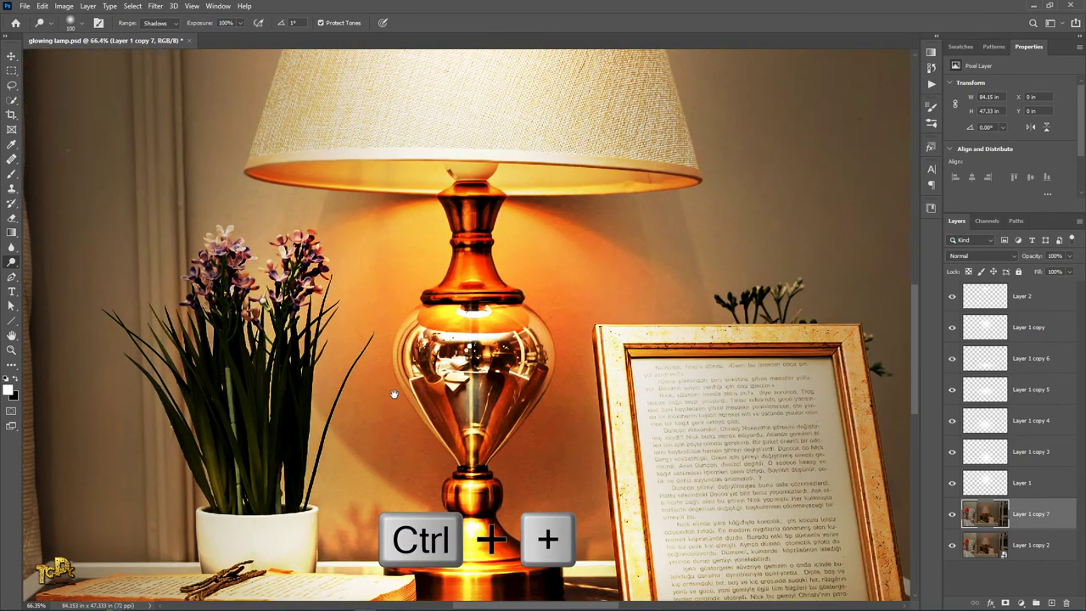
drag(394, 394, 415, 389)
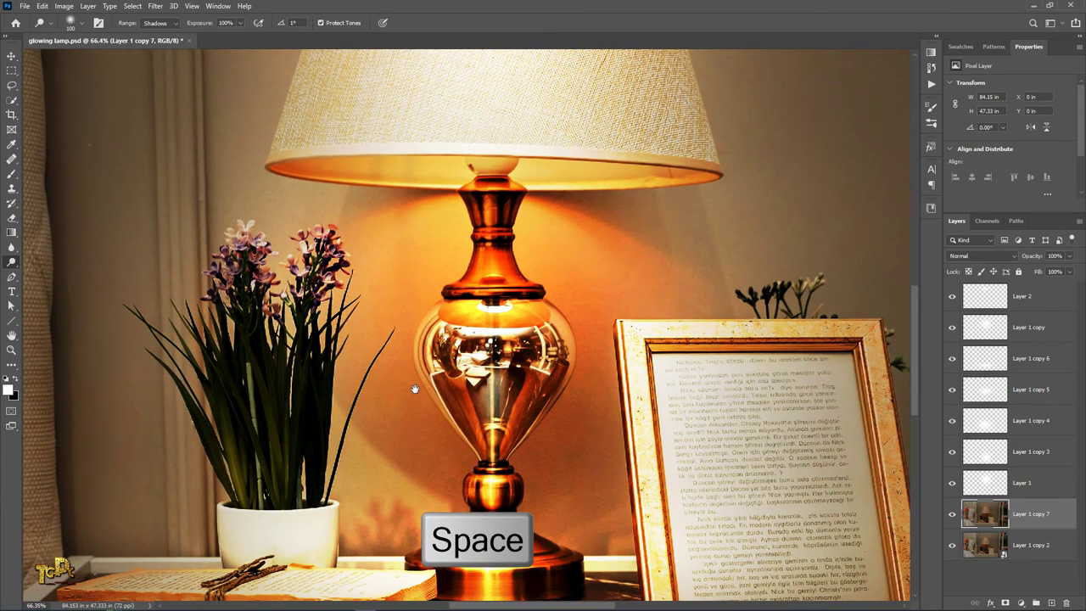
mouse_move(328, 246)
mouse_down()
mouse_move(314, 280)
mouse_move(232, 271)
mouse_move(320, 259)
mouse_move(253, 282)
mouse_up()
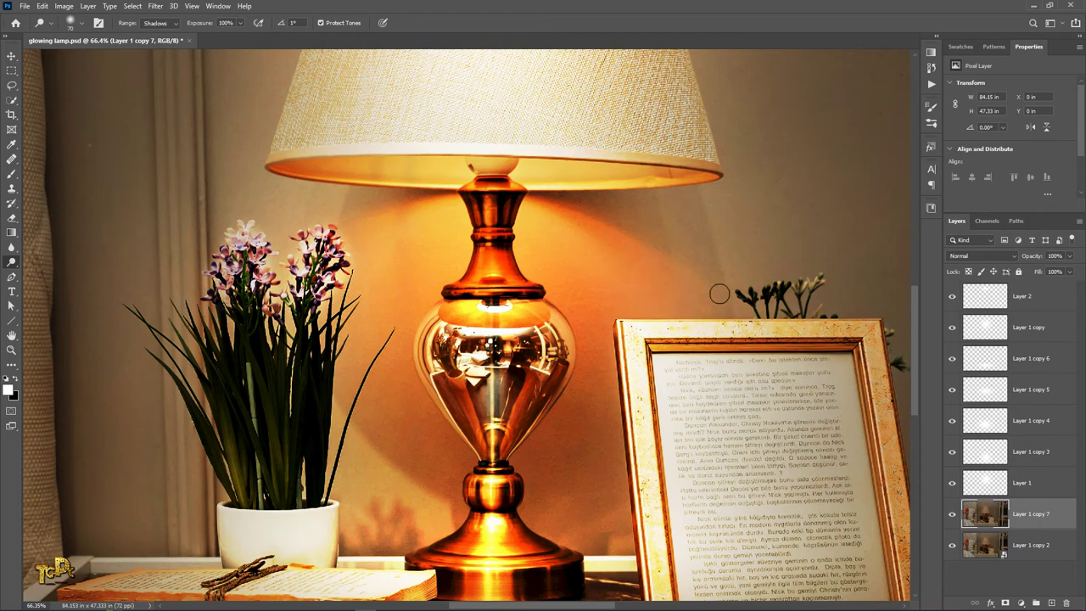
Fit the whole photo back in view and enlarge the dodge brush to 400.
key(bracketleft)
key(bracketleft)
key(ctrl+plus)
key(ctrl+plus)
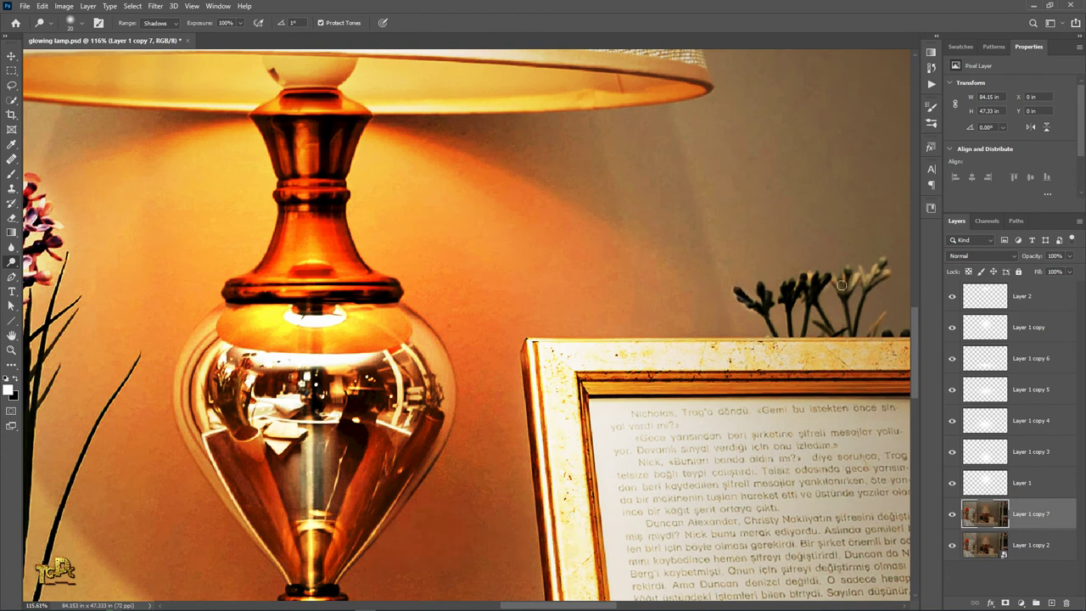
key(ctrl+0)
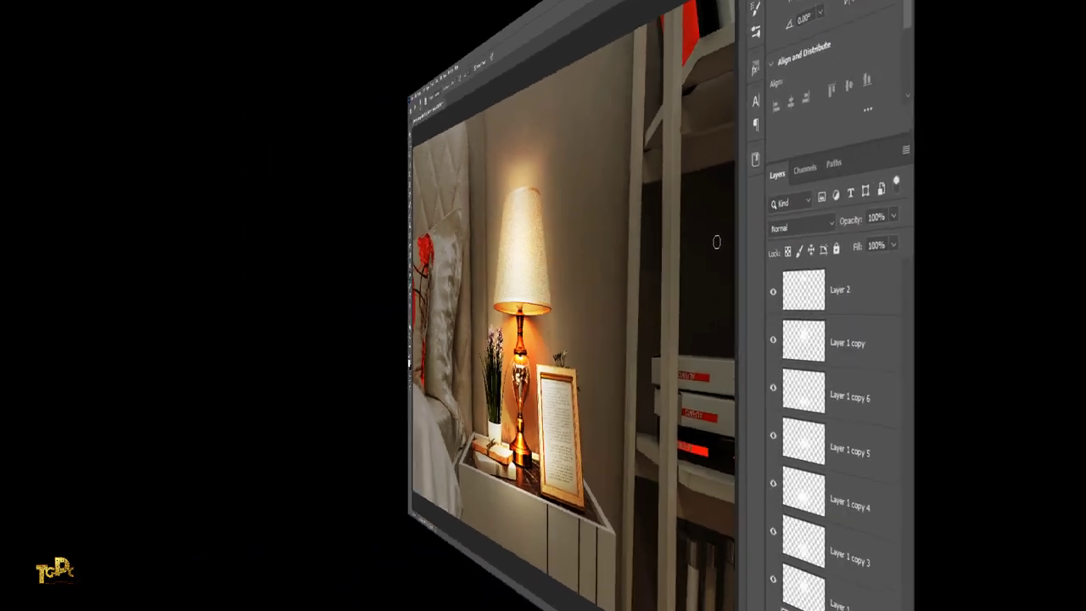
key(bracketright)
key(bracketright)
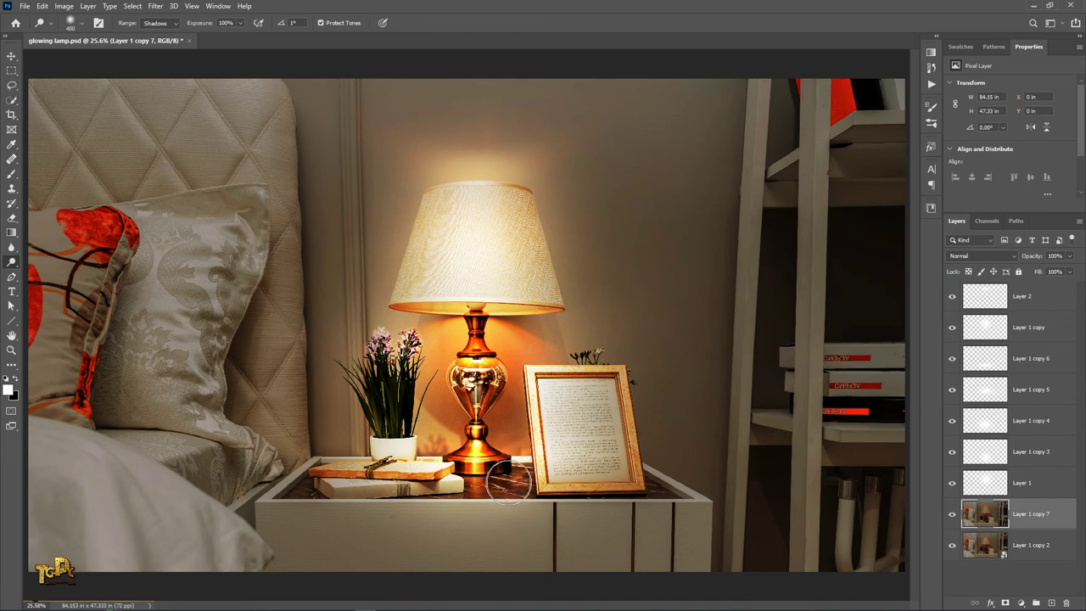
key(v)
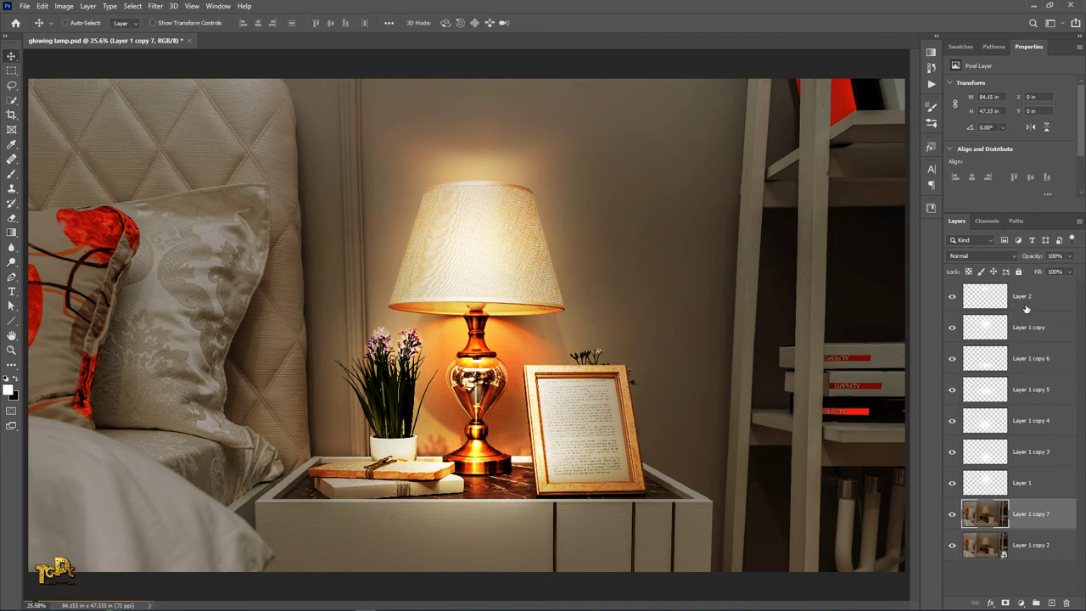
Group Layer 2 through Layer 1 copy 7 into Group 1 with a white layer mask.
key(shift)
shift+click(1026, 296)
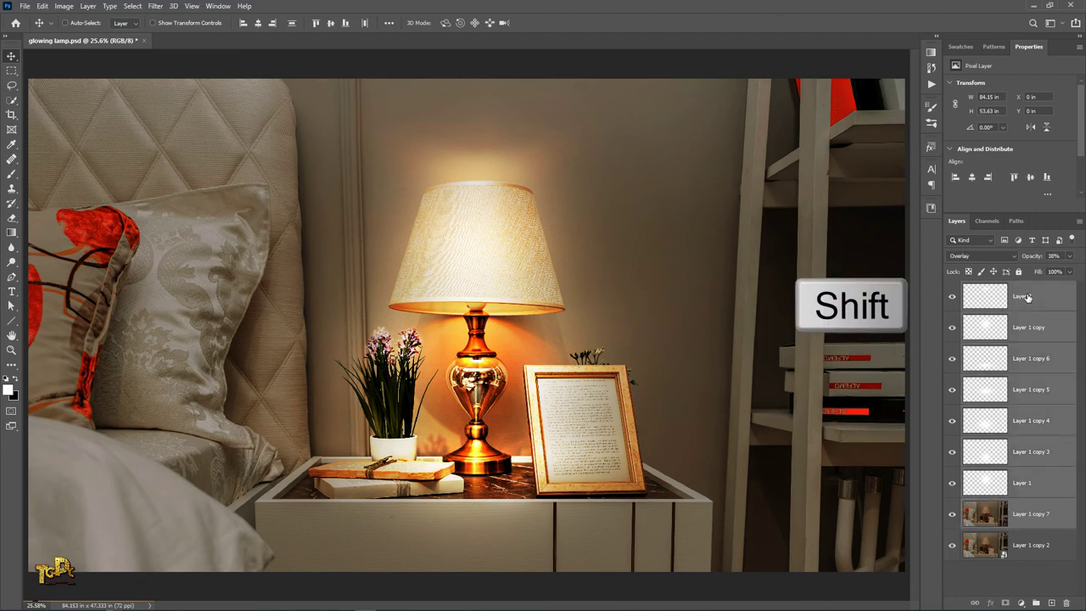
key(ctrl+g)
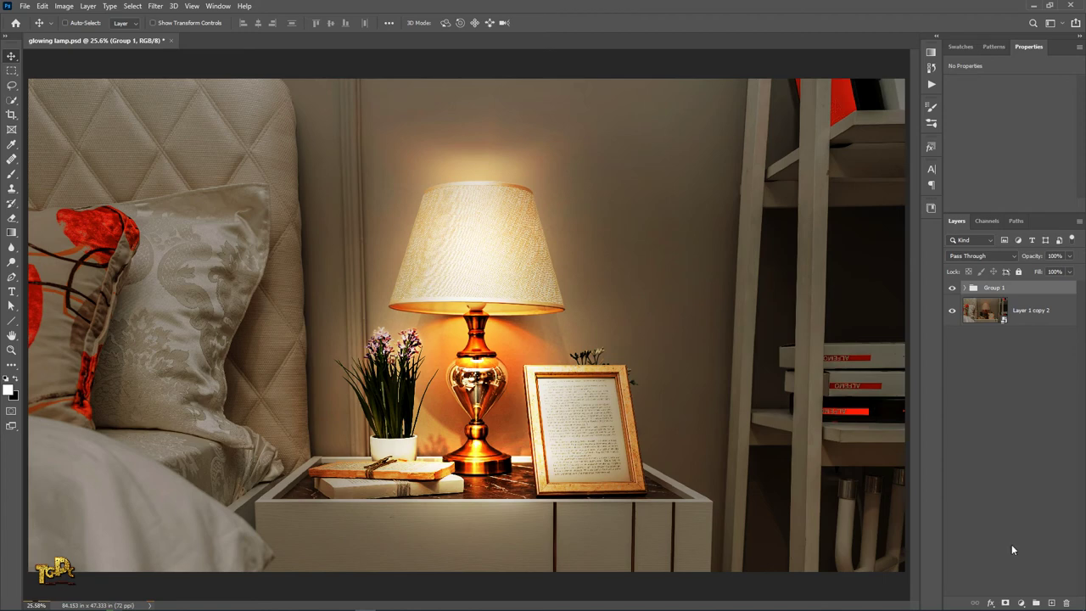
click(1005, 604)
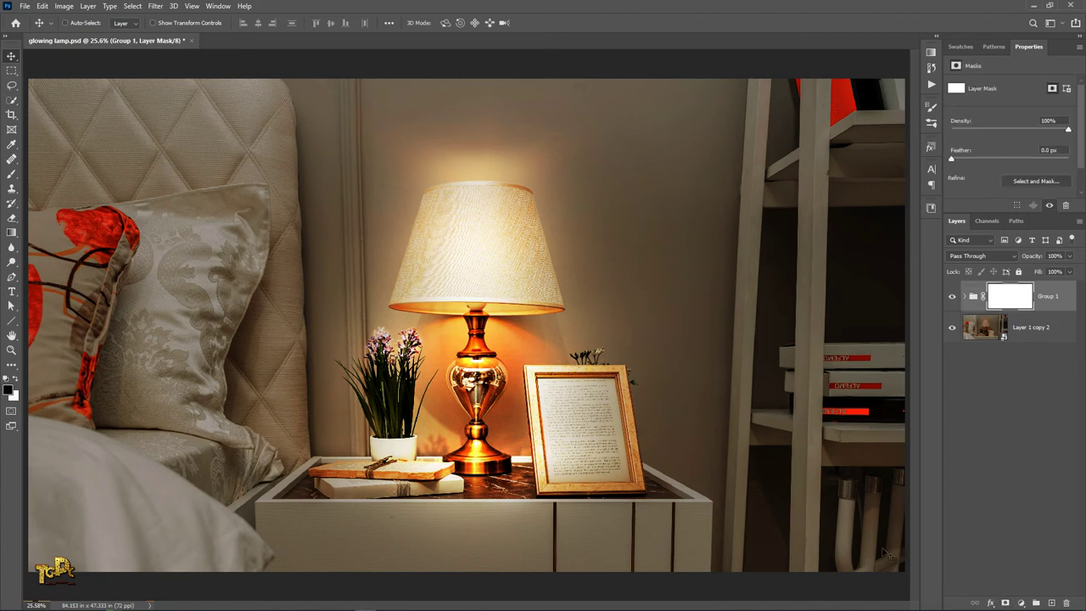
Switch to a soft brush sized 306 px.
key(b)
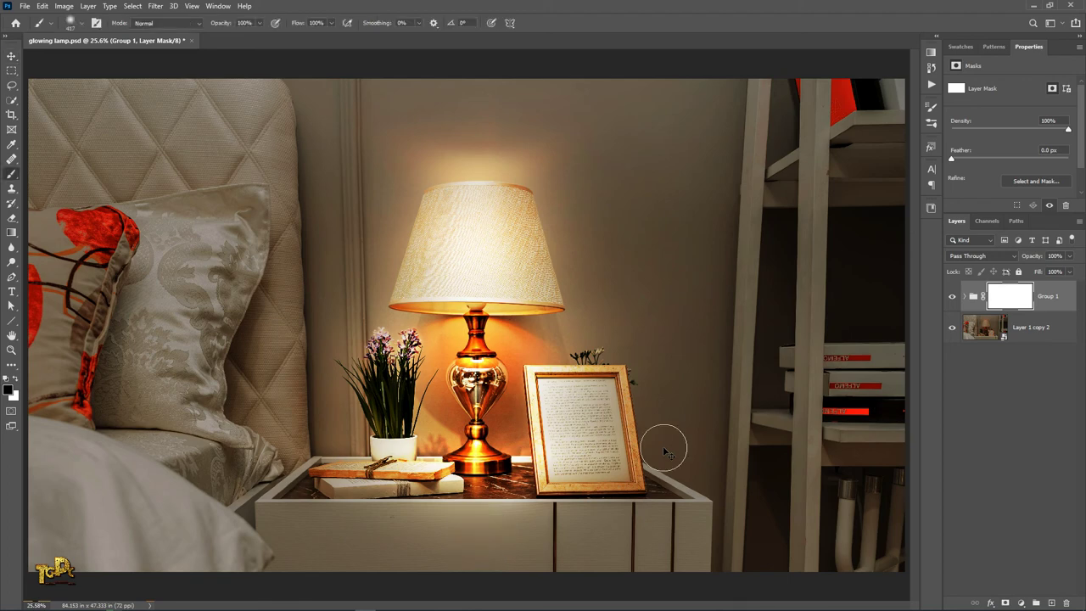
right_click(663, 445)
drag(787, 367, 783, 367)
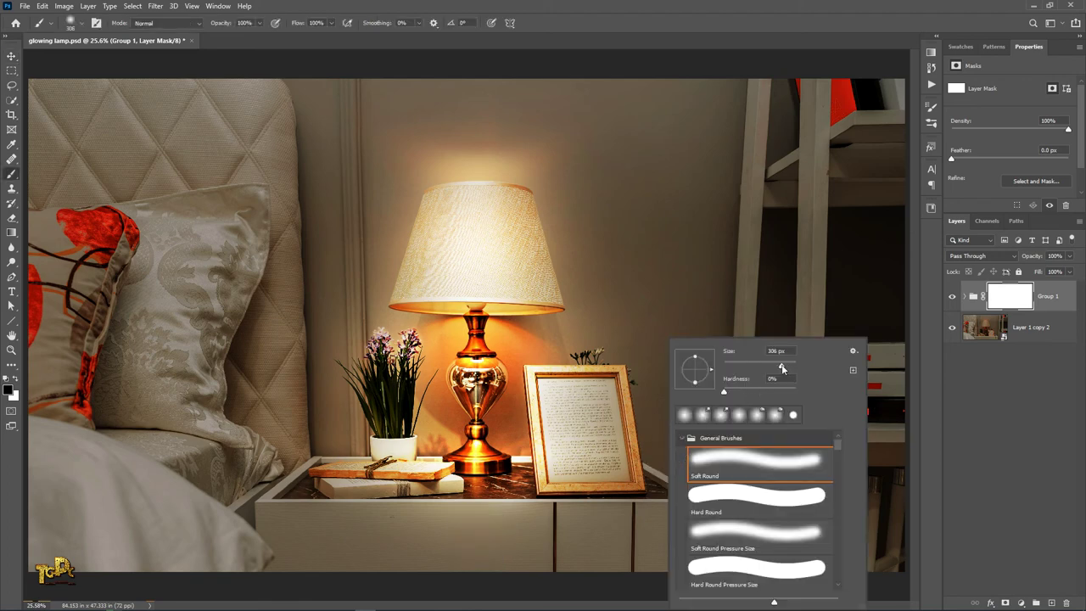
key(Return)
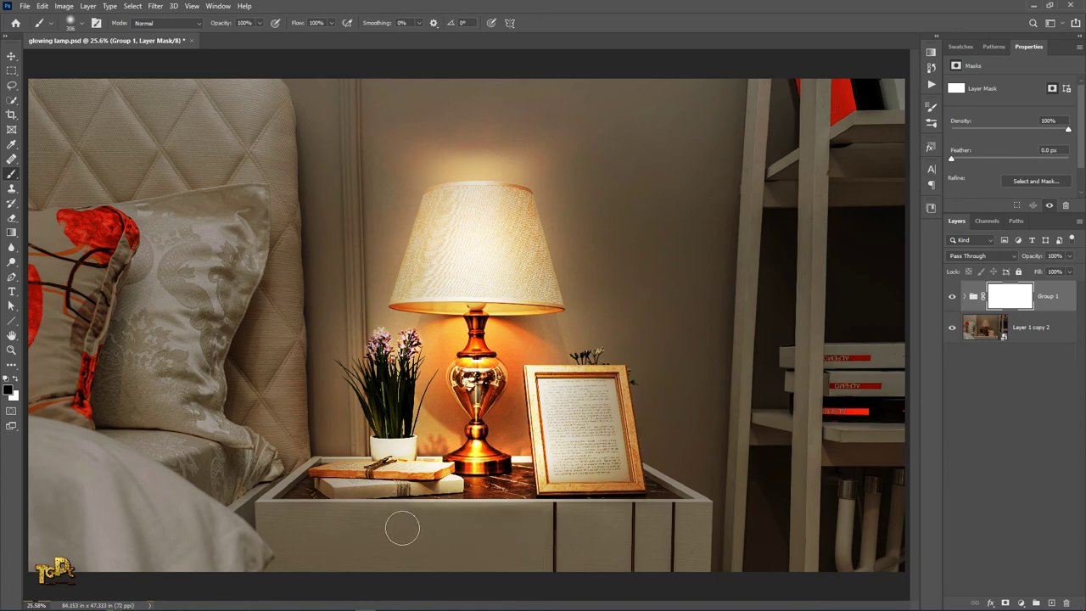
Paint black on Group 1's mask across the nightstand front, toggling the group to compare.
drag(370, 551, 587, 552)
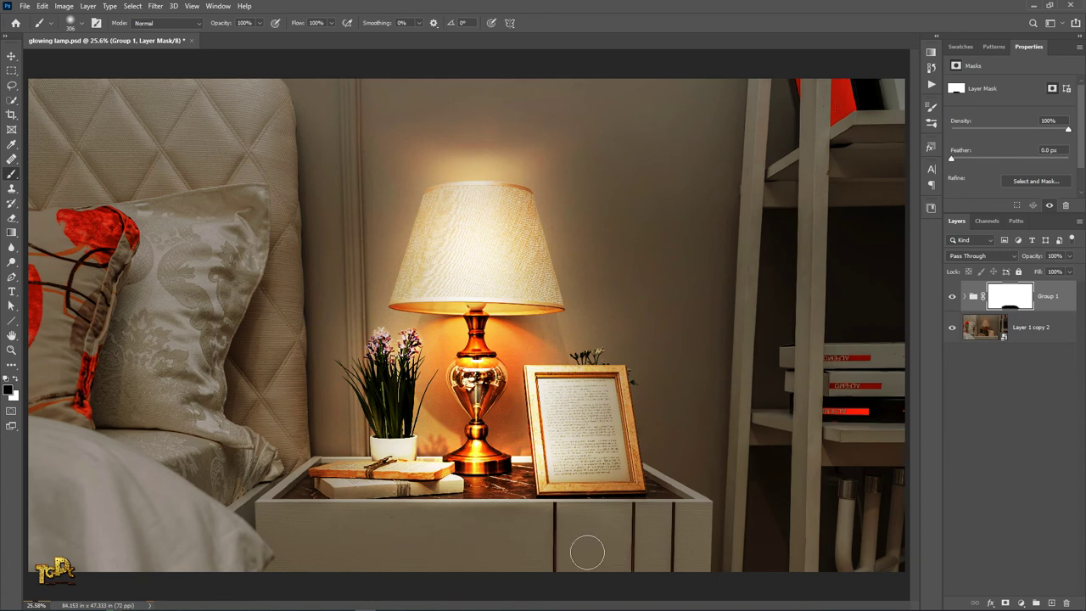
click(953, 297)
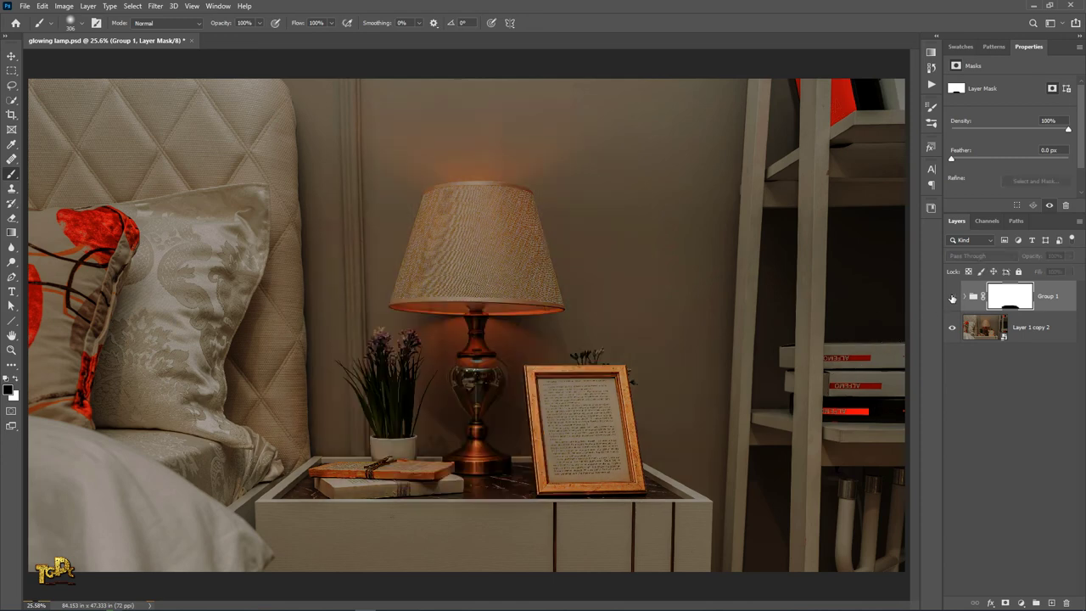
click(952, 297)
click(952, 297)
click(952, 297)
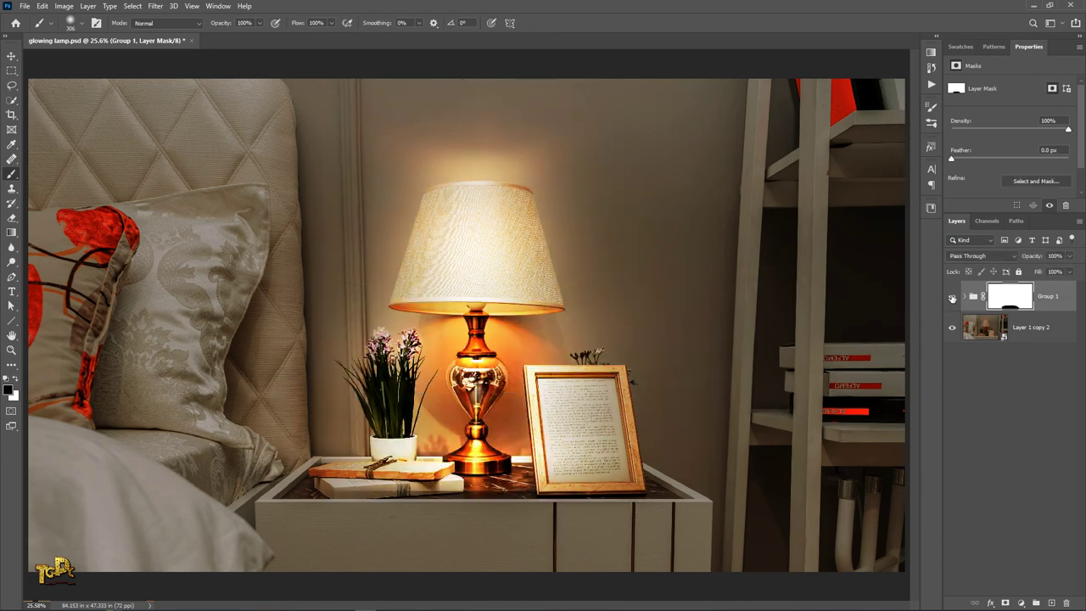
click(952, 297)
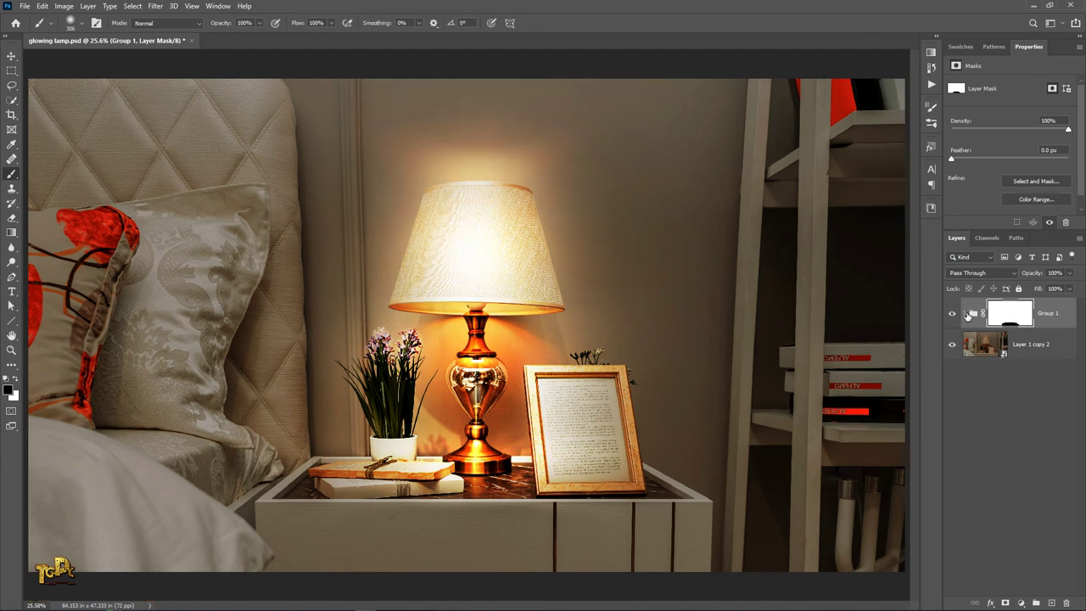
Set Layer 1 copy to 76% opacity and Layer 2 to about 24% inside Group 1.
click(968, 314)
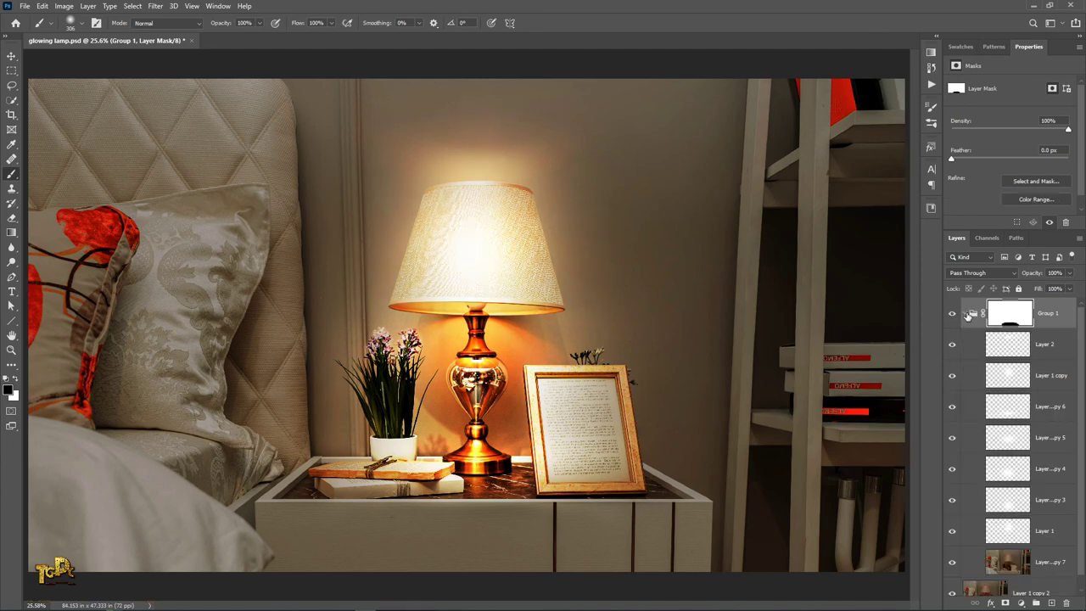
click(1003, 375)
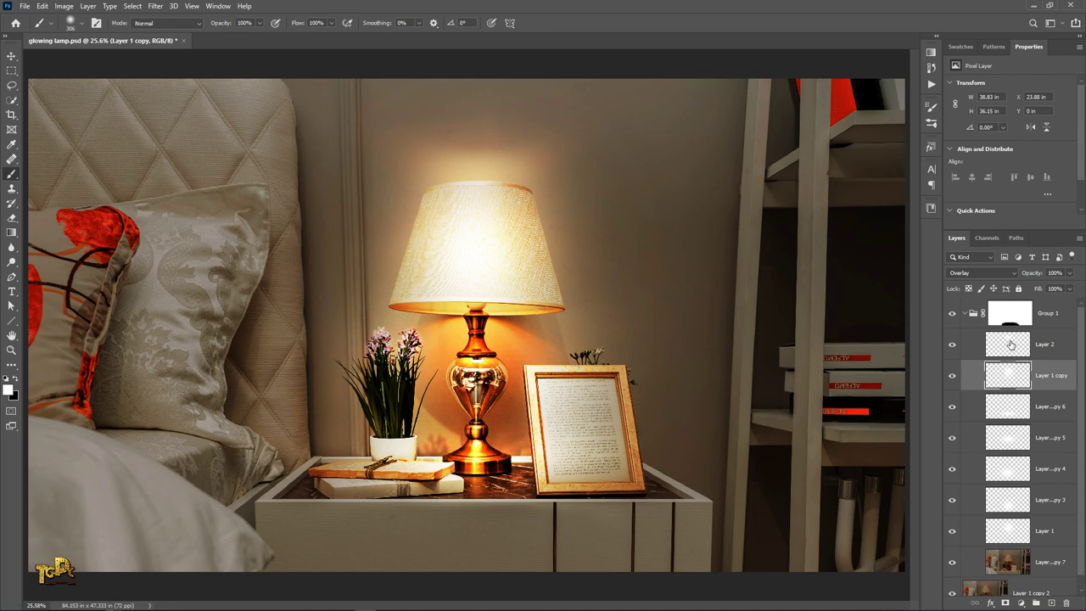
drag(1034, 275, 1020, 277)
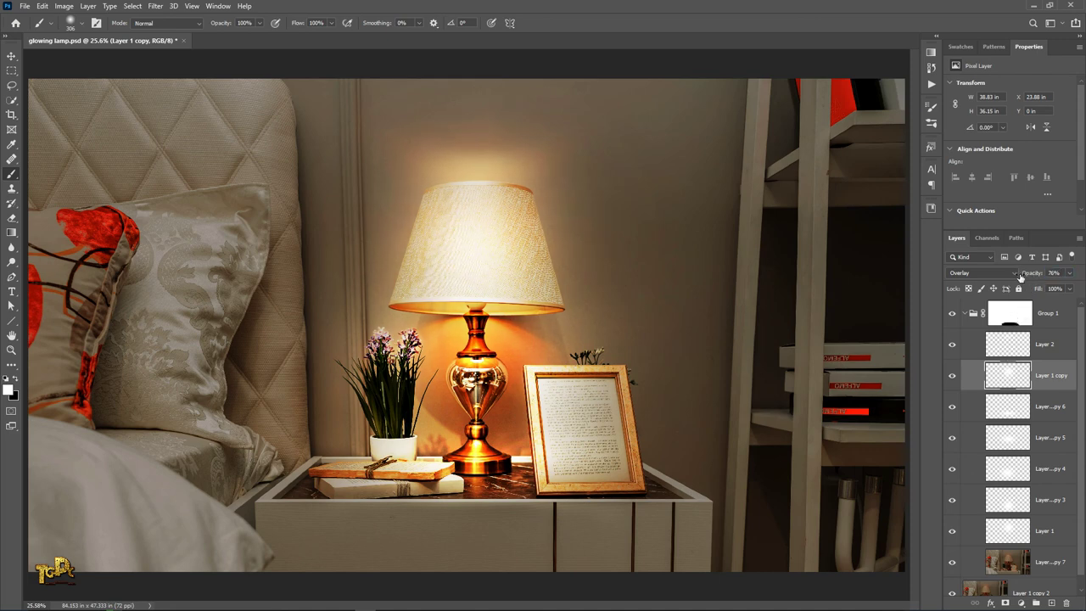
click(1004, 344)
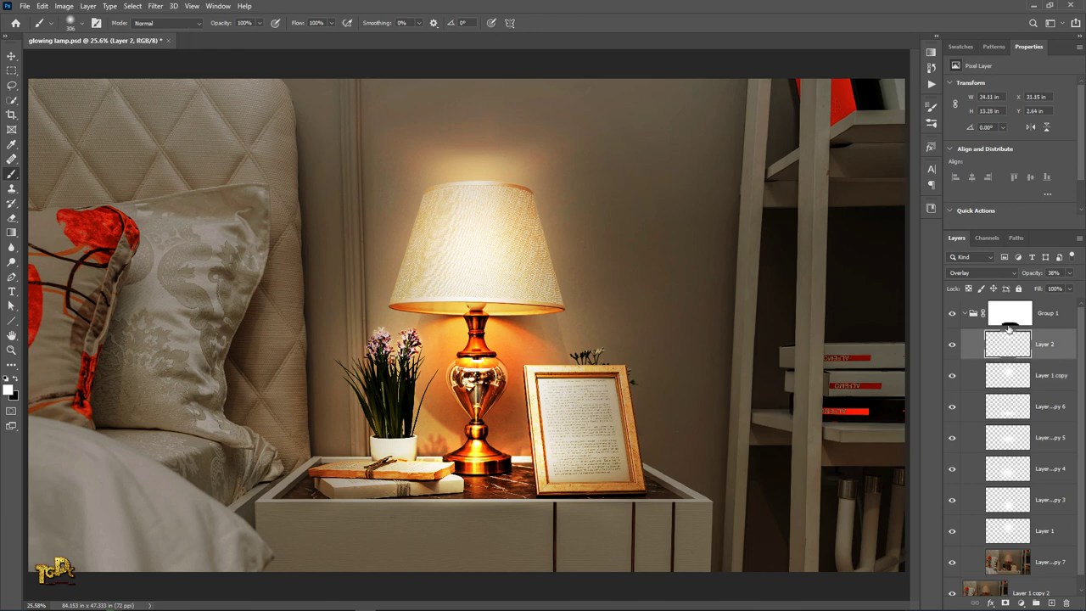
drag(1034, 275, 1025, 276)
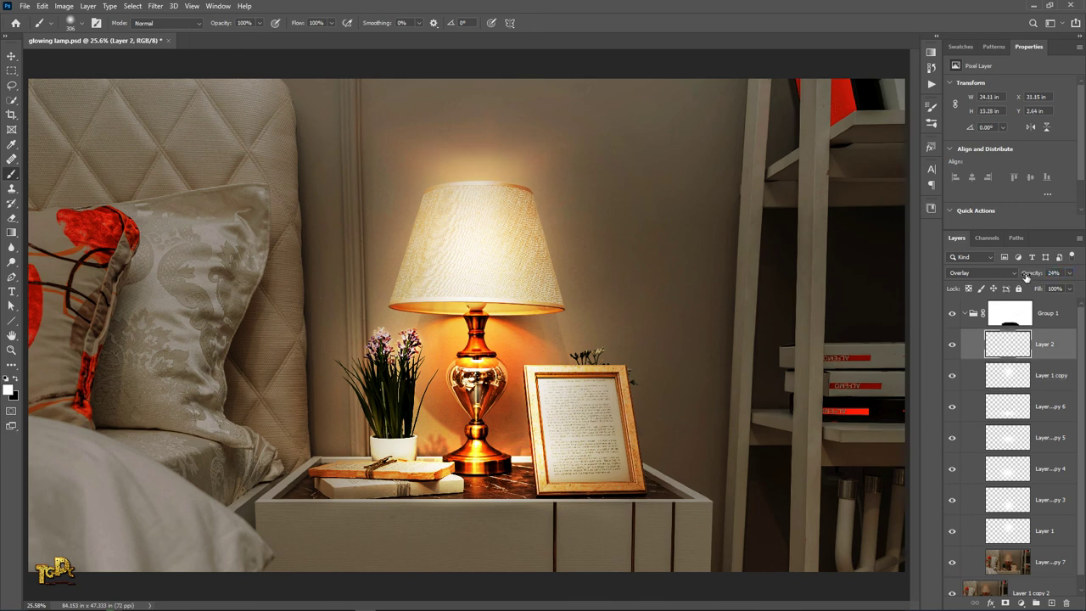
click(964, 314)
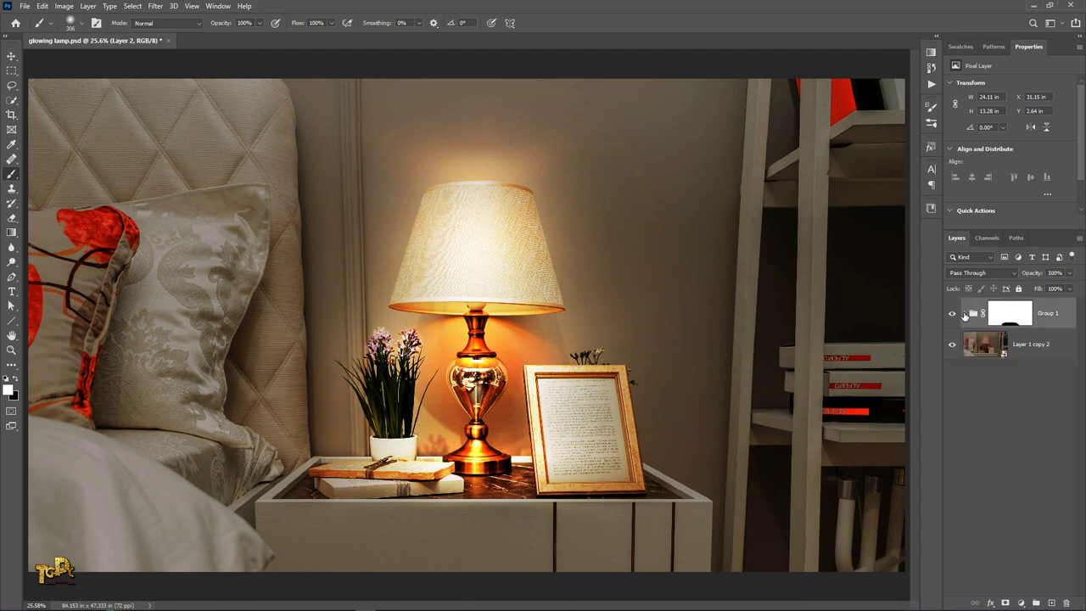
key(v)
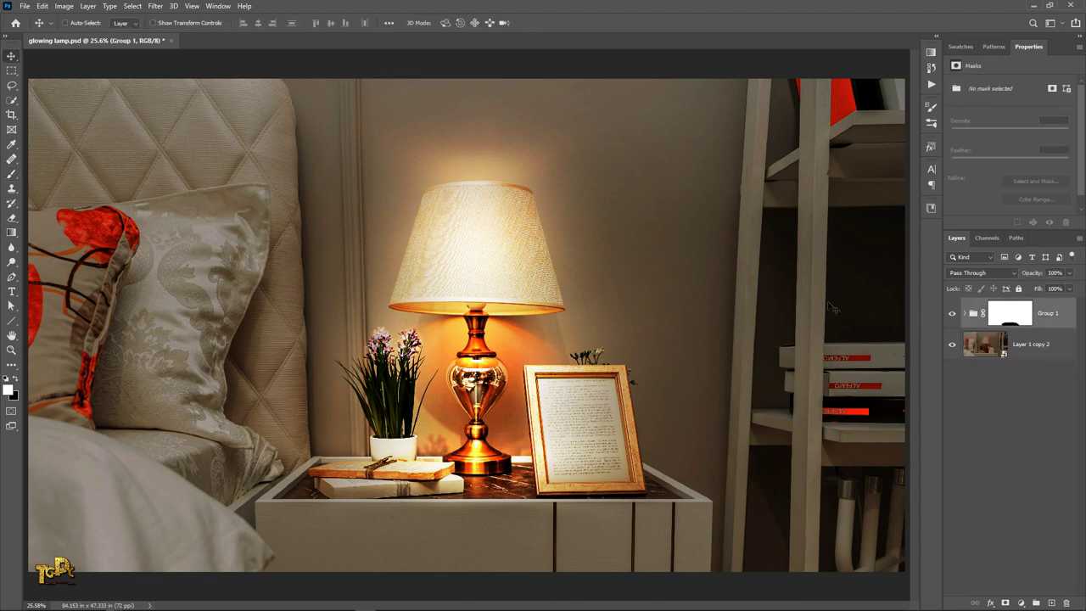